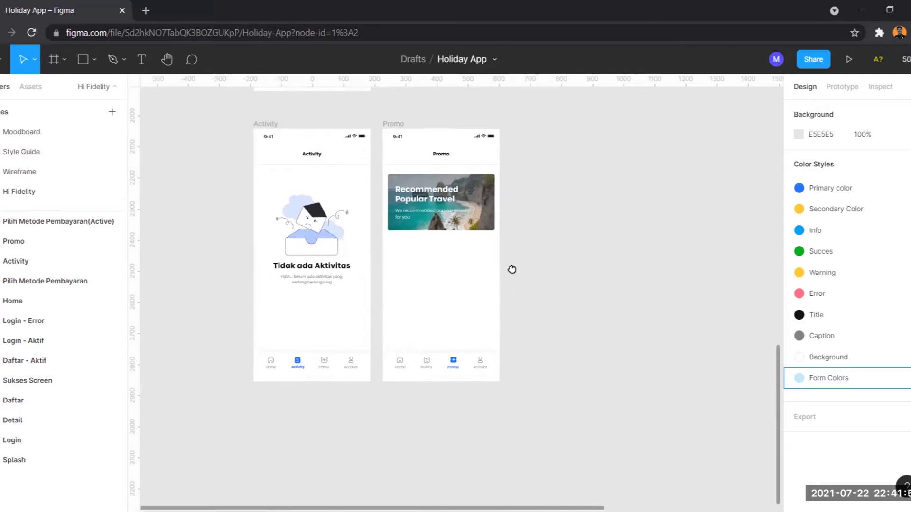
# Step: Duplicate the Promo frame and zoom to fit the new copy beside the original
pyautogui.click(371, 138)
pyautogui.click(370, 138)
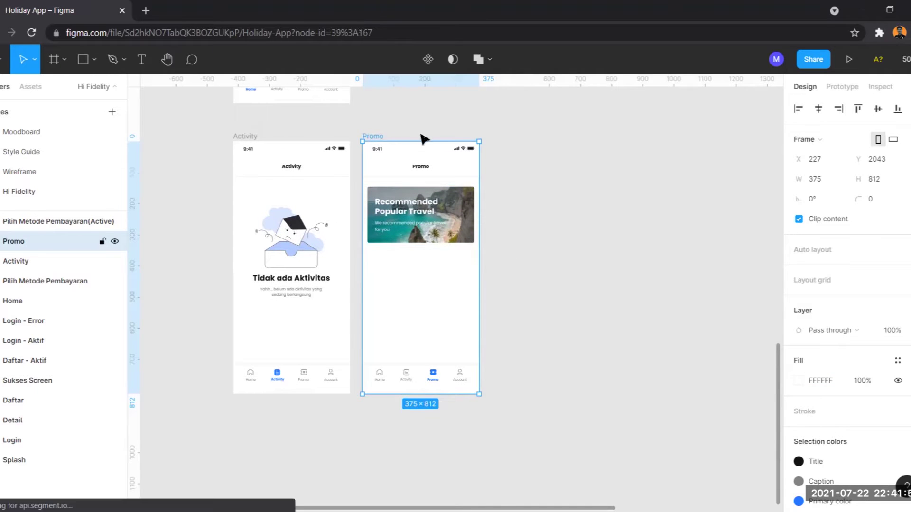
pyautogui.hotkey('ctrl', 'd')
pyautogui.click(516, 128)
pyautogui.hscroll(3, 427, 142)
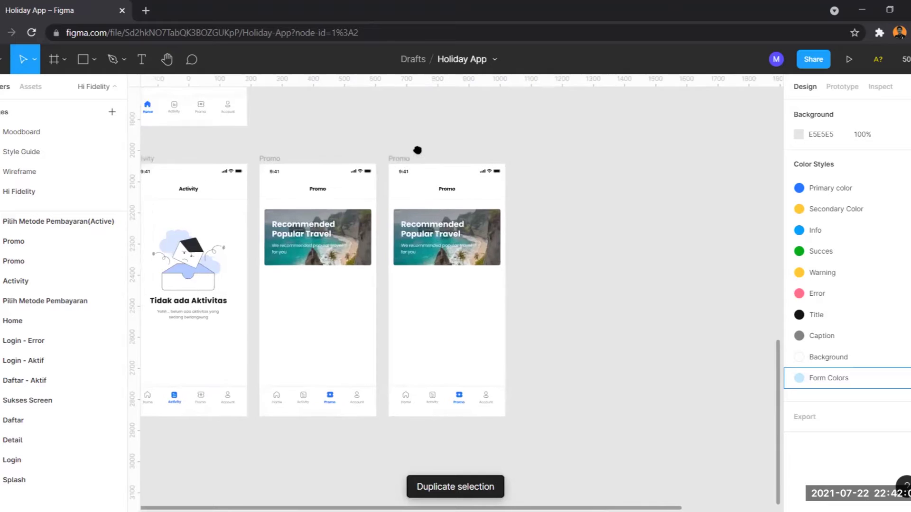
pyautogui.click(393, 162)
pyautogui.hotkey('shift', '2')
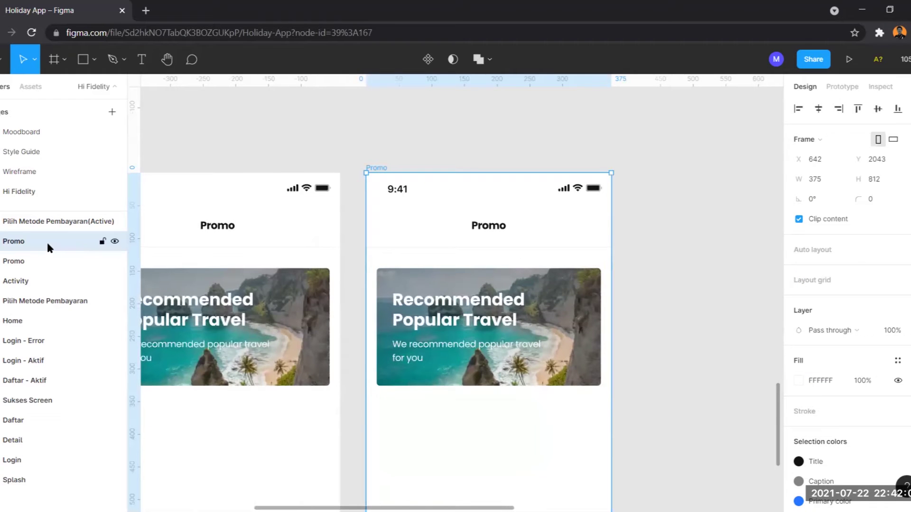
# Step: Rename the duplicated frame layer to 'Account'
pyautogui.doubleClick(46, 240)
pyautogui.write('Account')
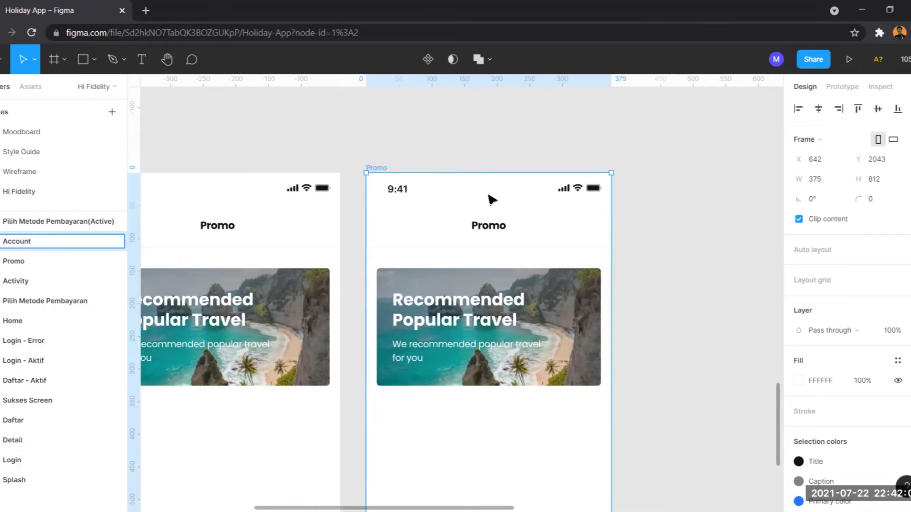
pyautogui.click(493, 223)
# Step: Change the frame's Promo heading to 'Account' and centre it horizontally
pyautogui.doubleClick(494, 225)
pyautogui.write('Account')
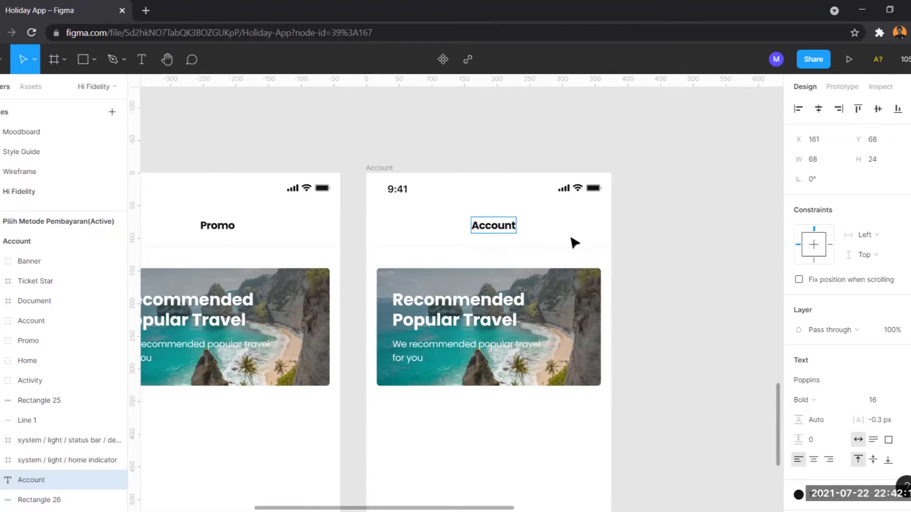
pyautogui.press('Escape')
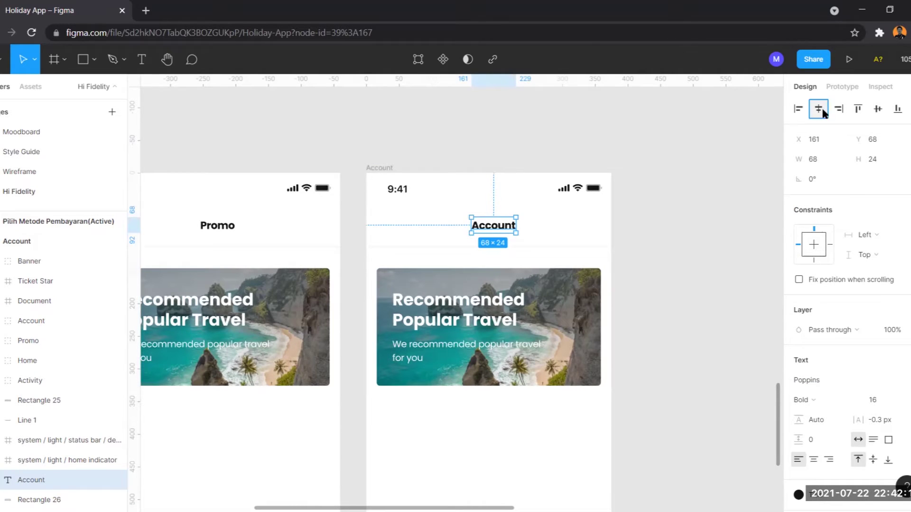
pyautogui.click(818, 109)
# Step: Delete the promo banner from the Account frame
pyautogui.scroll(-2, 299, 230)
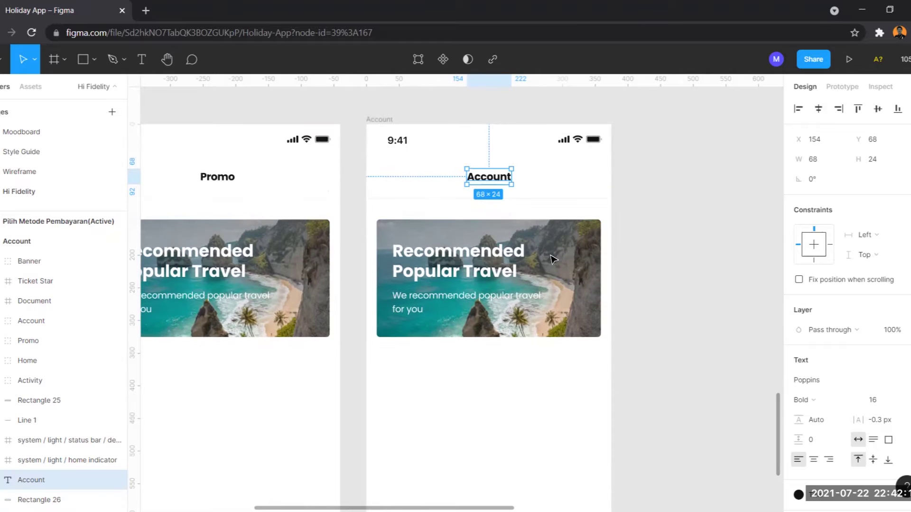
pyautogui.scroll(-3, 616, 341)
pyautogui.moveTo(624, 346); pyautogui.dragTo(433, 250)
pyautogui.press('Delete')
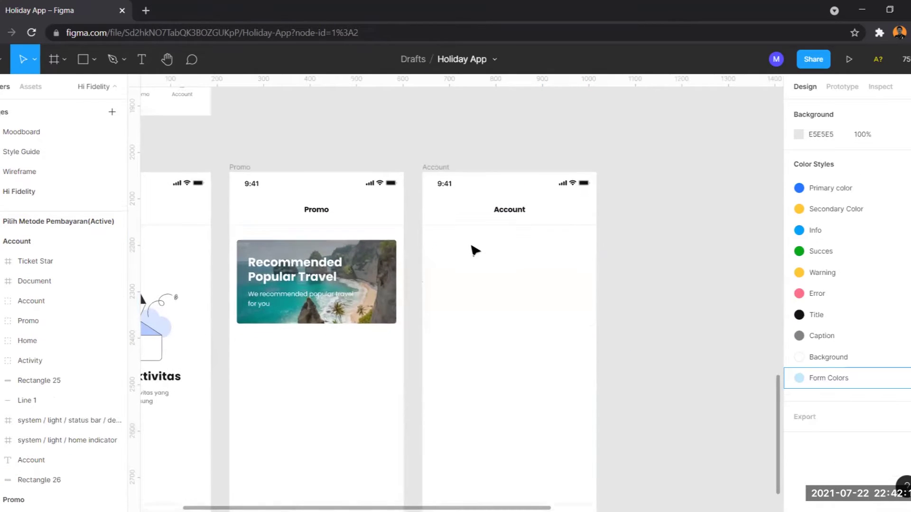
pyautogui.scroll(-5, 475, 251)
pyautogui.scroll(8, 553, 322)
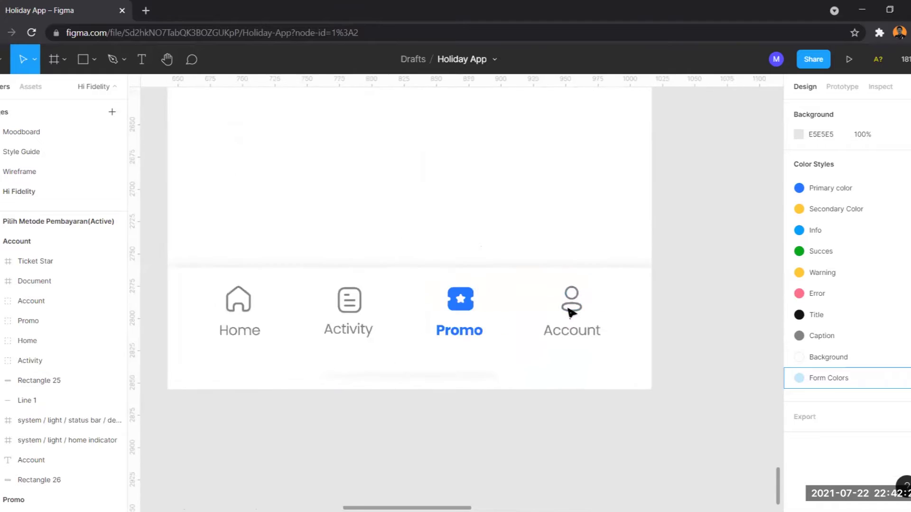
pyautogui.doubleClick(573, 298)
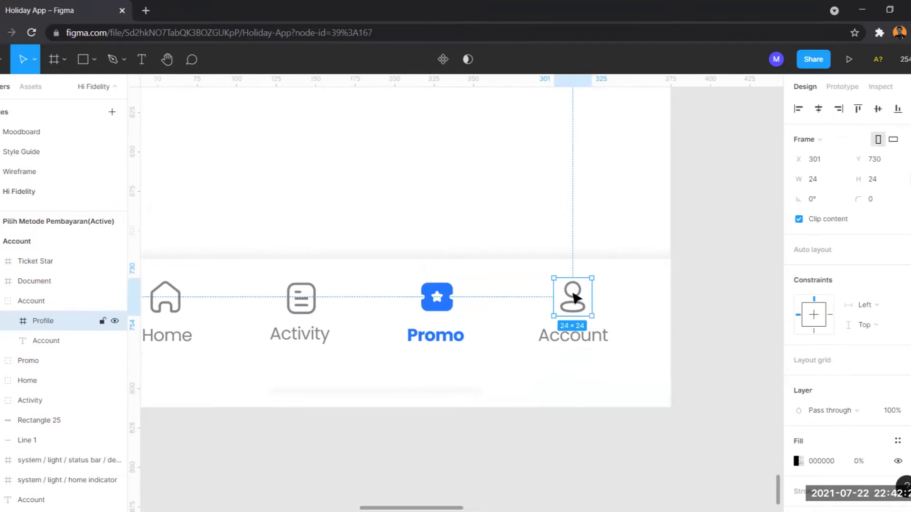
pyautogui.doubleClick(575, 298)
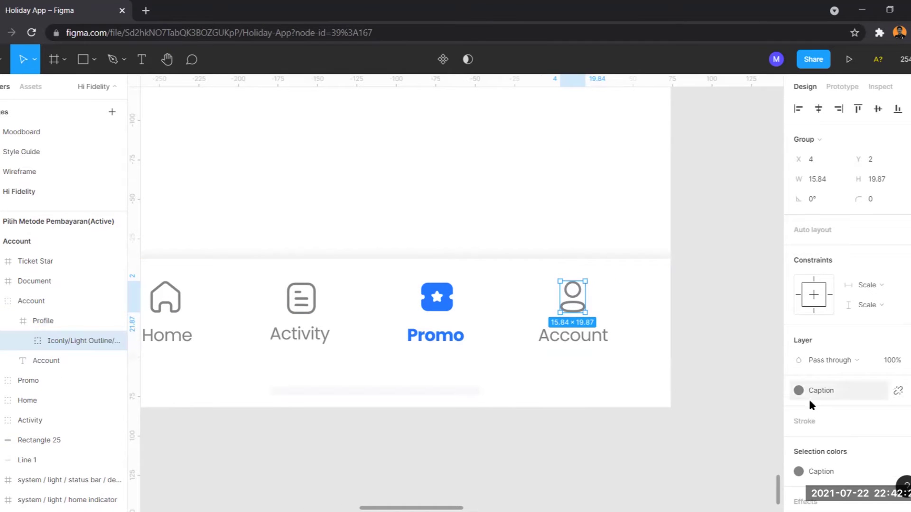
pyautogui.doubleClick(578, 295)
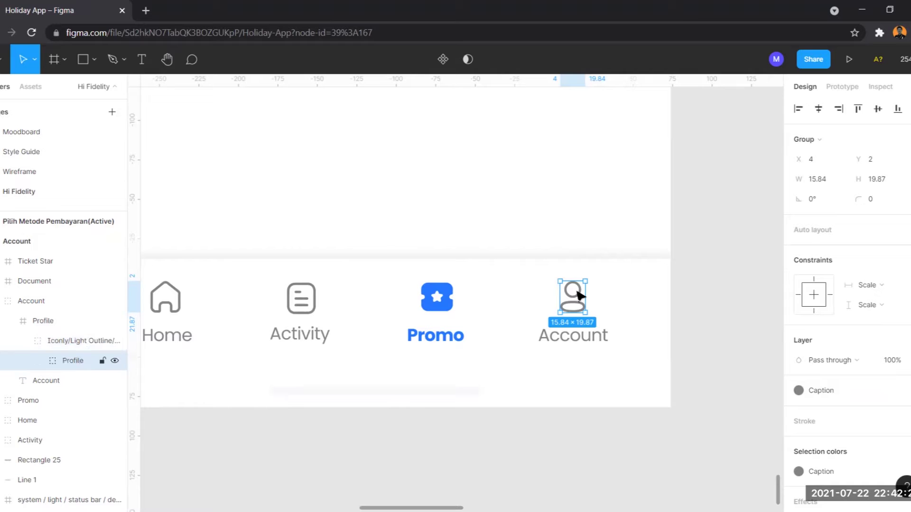
pyautogui.doubleClick(580, 297)
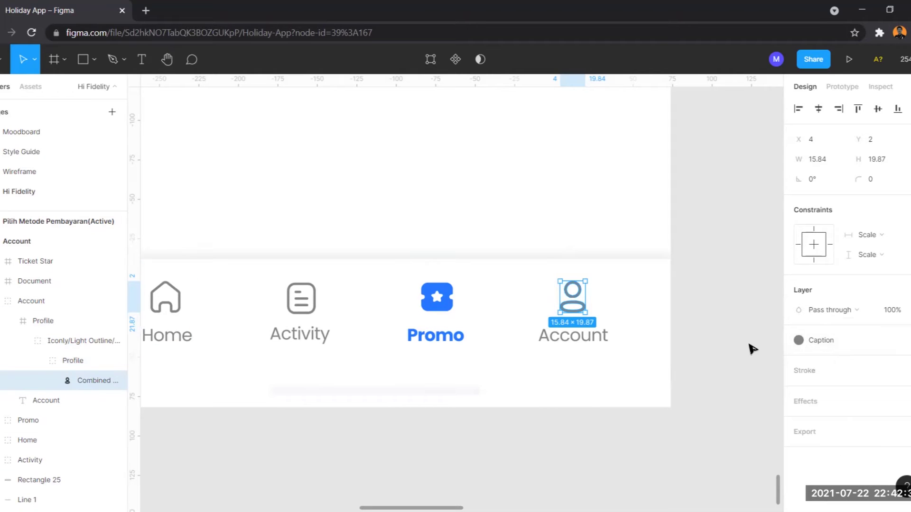
pyautogui.click(679, 317)
pyautogui.scroll(-3, 680, 317)
pyautogui.scroll(-2, 693, 254)
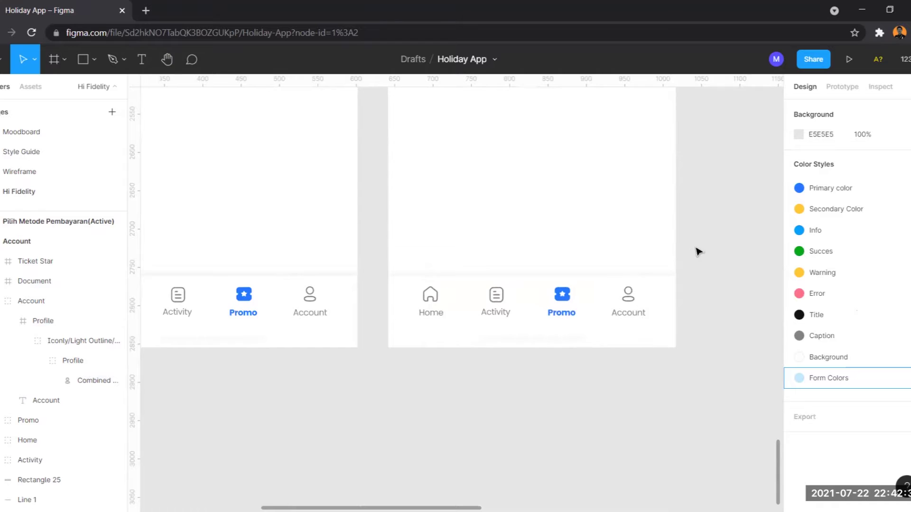
pyautogui.hscroll(2, 562, 271)
# Step: Place the Bold Profile icon from the Iconly v2.3 plugin on the canvas beside the Account screen
pyautogui.hscroll(2, 562, 272)
pyautogui.rightClick(571, 165)
pyautogui.moveTo(592, 203)
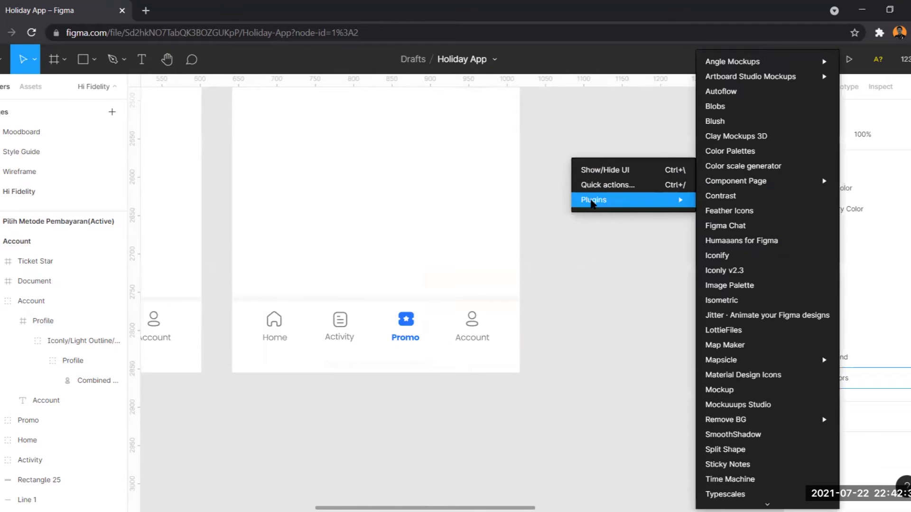
pyautogui.click(733, 271)
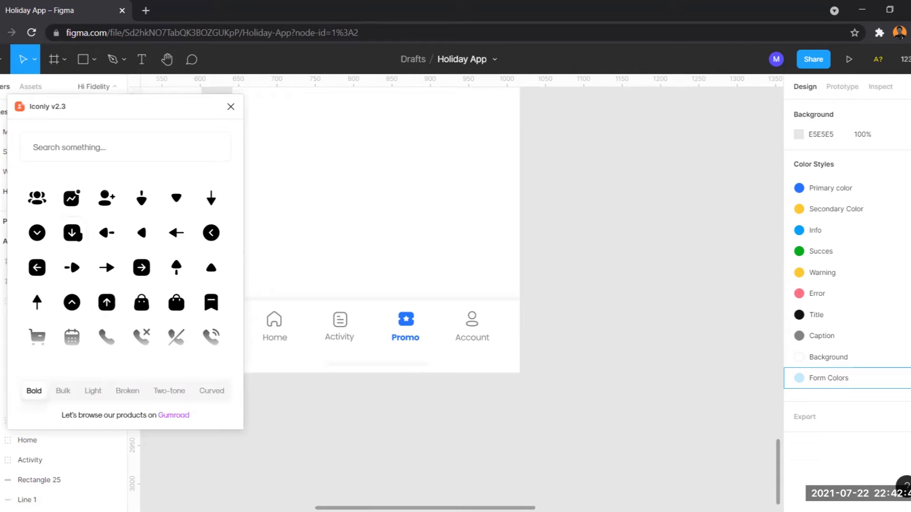
pyautogui.scroll(-5, 126, 239)
pyautogui.scroll(-5, 124, 232)
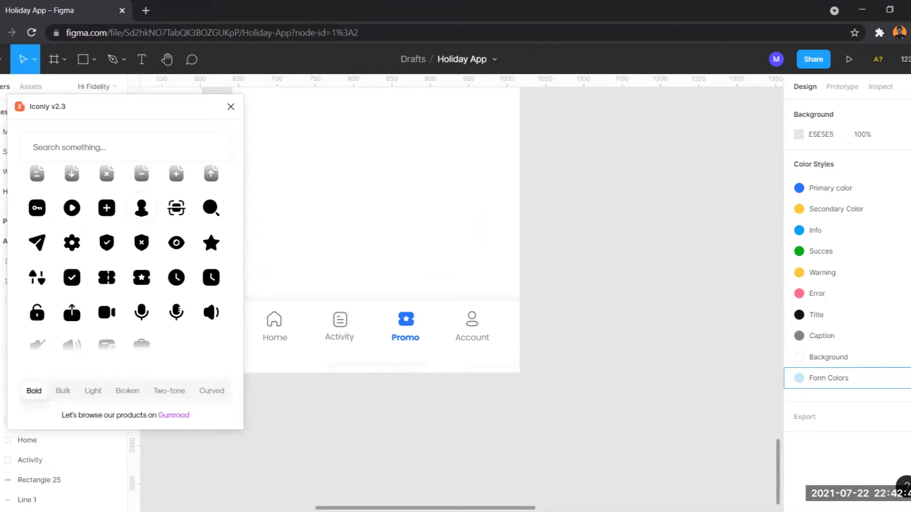
pyautogui.moveTo(143, 211); pyautogui.dragTo(544, 313)
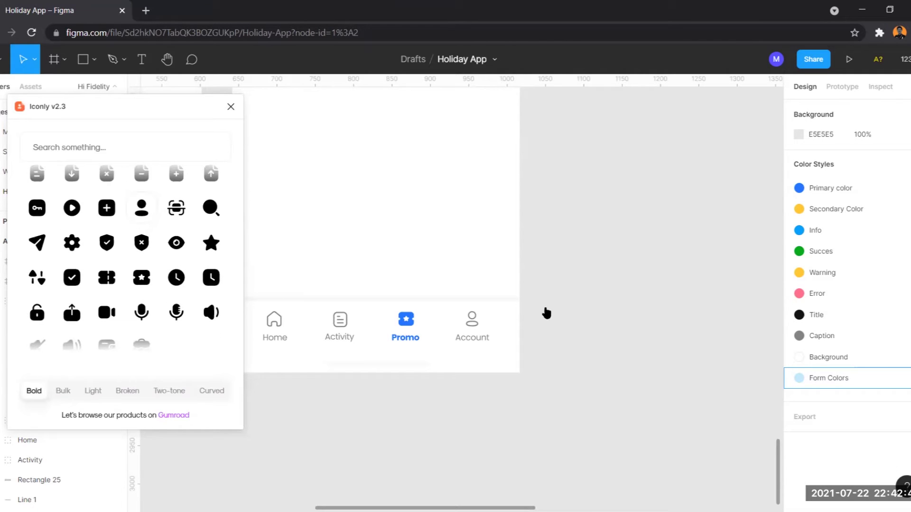
pyautogui.click(230, 106)
pyautogui.click(546, 299)
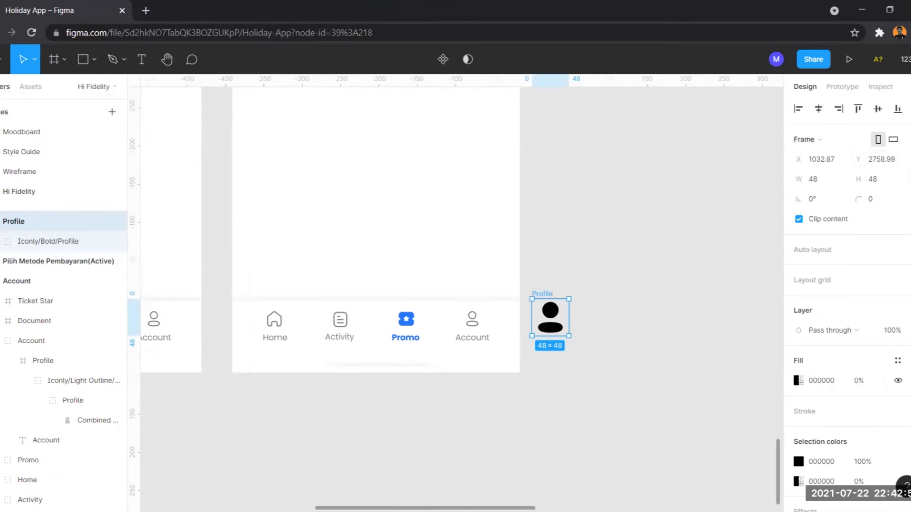
# Step: Resize the bold Profile icon to 24×24 and move it onto the Account tab icon
pyautogui.write('24')
pyautogui.press('Return')
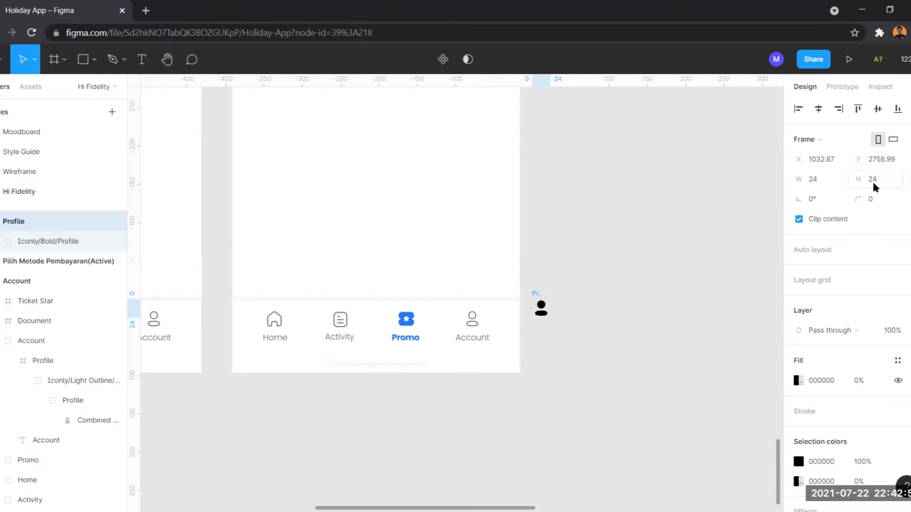
pyautogui.click(567, 285)
pyautogui.scroll(2, 562, 285)
pyautogui.scroll(2, 561, 285)
pyautogui.moveTo(532, 319); pyautogui.dragTo(437, 327)
# Step: Remove the Account tab's outline Profile icon and paste the bold icon in its place
pyautogui.scroll(3, 437, 332)
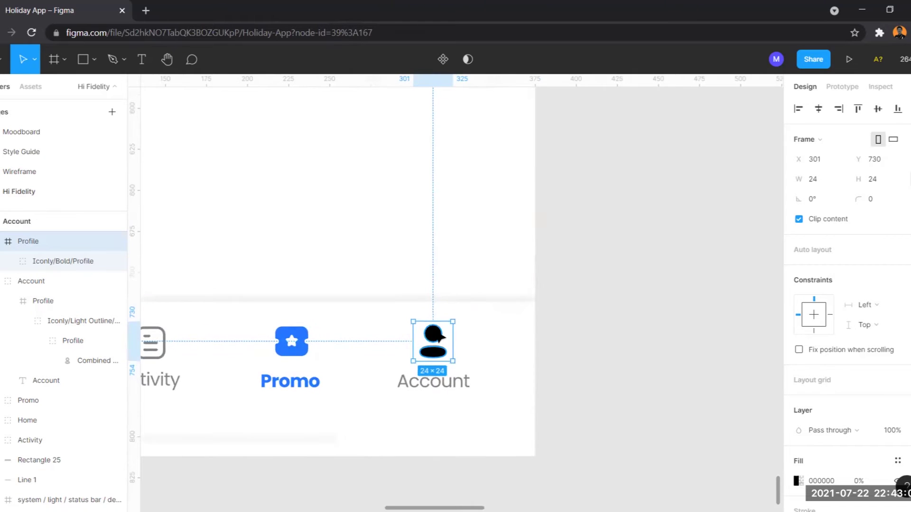
pyautogui.press('Delete')
pyautogui.click(437, 337)
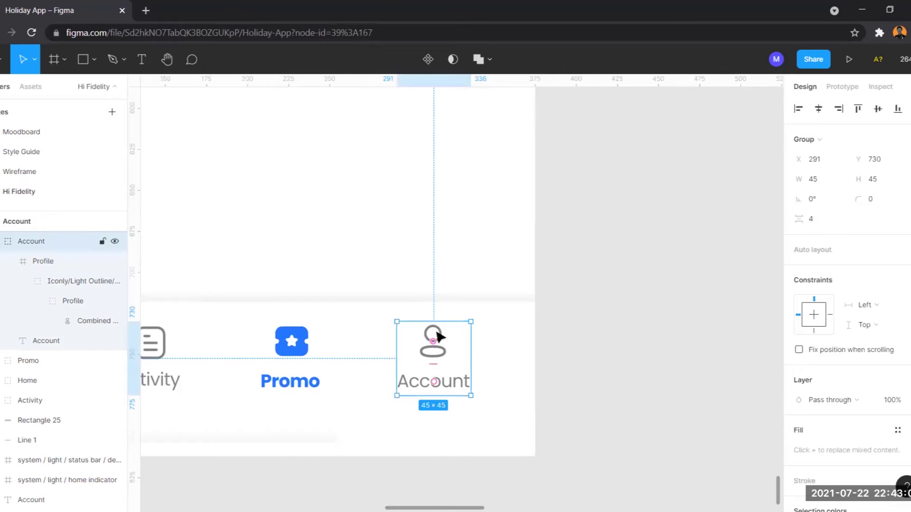
pyautogui.doubleClick(437, 337)
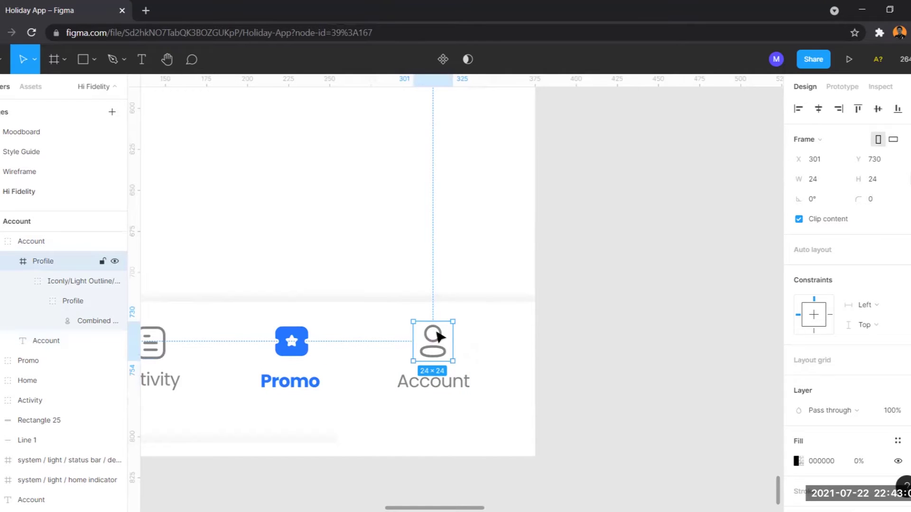
pyautogui.press('Delete')
pyautogui.hotkey('ctrl', 'v')
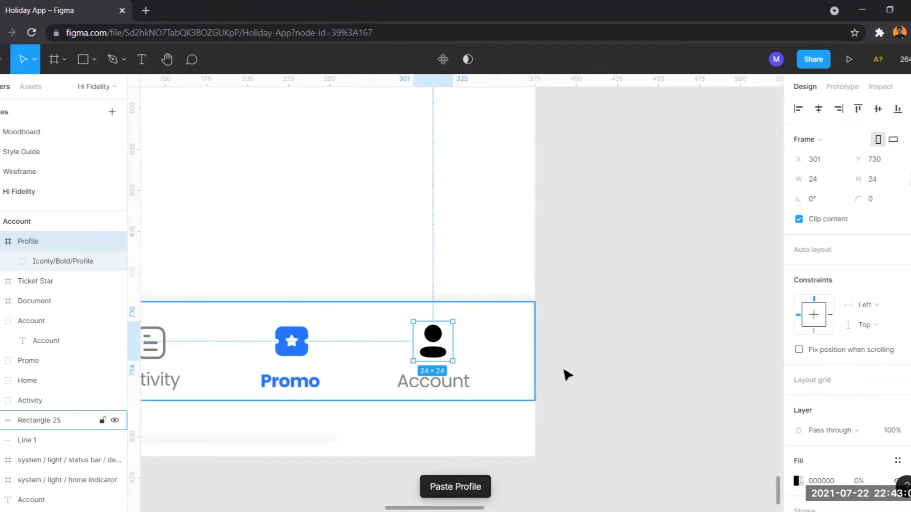
# Step: Try a Primary color fill on the icon frame, then undo it
pyautogui.scroll(-1, 876, 414)
pyautogui.scroll(-1, 877, 414)
pyautogui.click(898, 419)
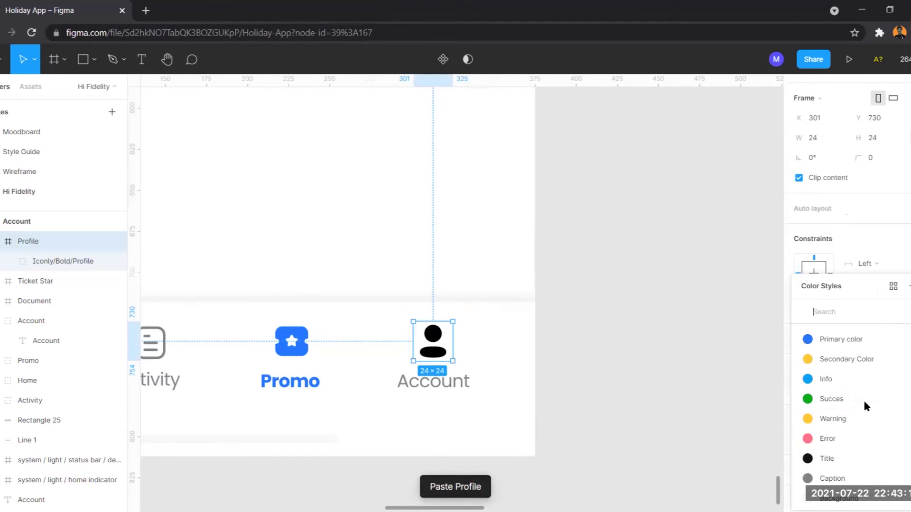
pyautogui.click(844, 340)
pyautogui.hotkey('ctrl', 'z')
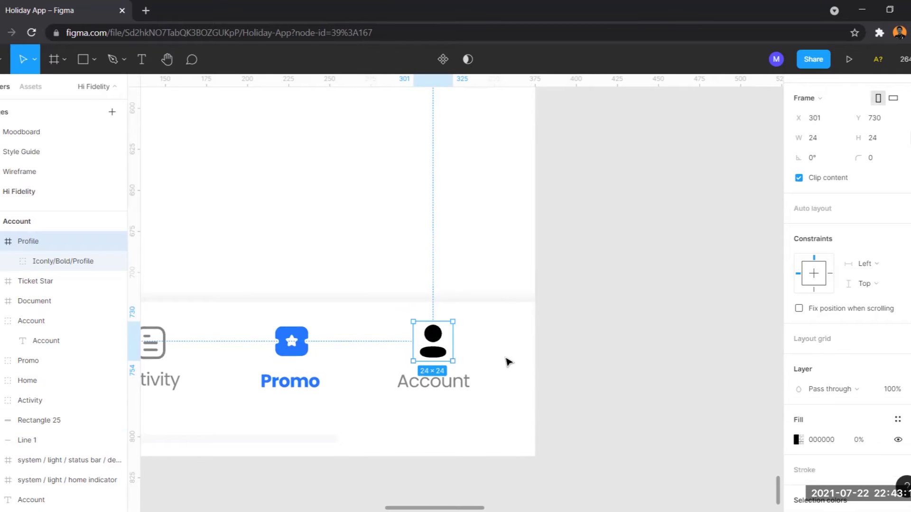
# Step: Colour the Account tab's bold profile icon with the Primary color style
pyautogui.doubleClick(432, 341)
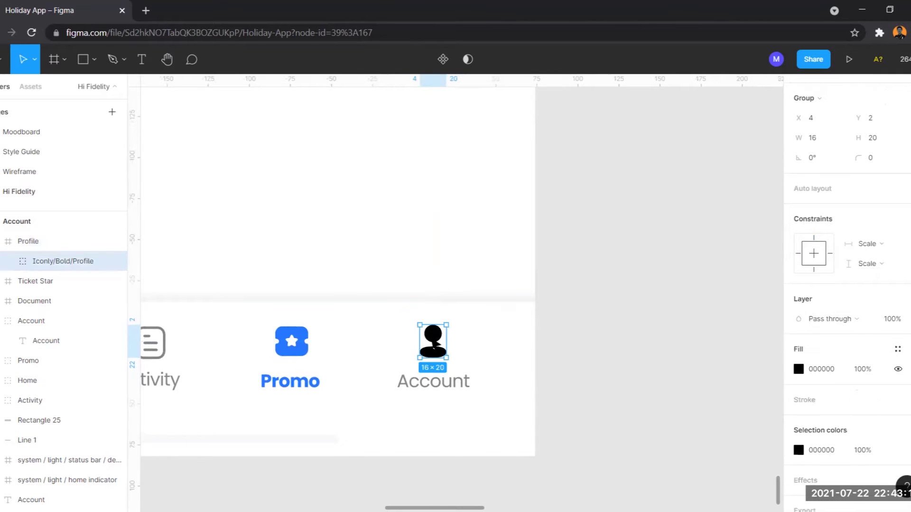
pyautogui.click(898, 350)
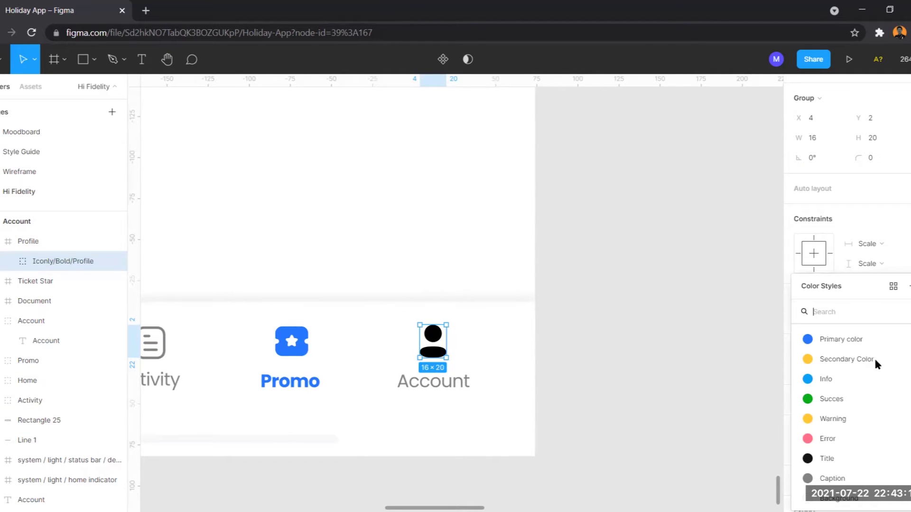
pyautogui.click(849, 338)
# Step: Make the Account label Primary color and Bold weight
pyautogui.click(430, 382)
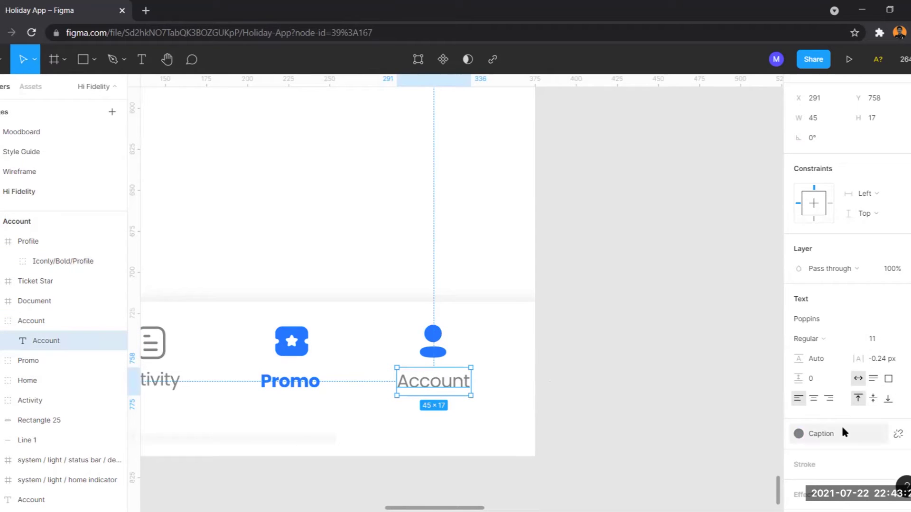
pyautogui.click(841, 426)
pyautogui.click(837, 339)
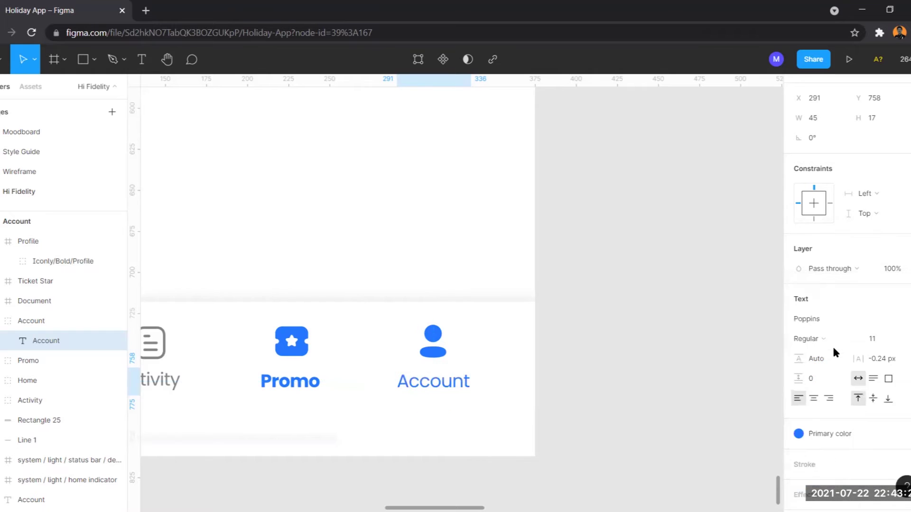
pyautogui.click(830, 339)
pyautogui.click(820, 325)
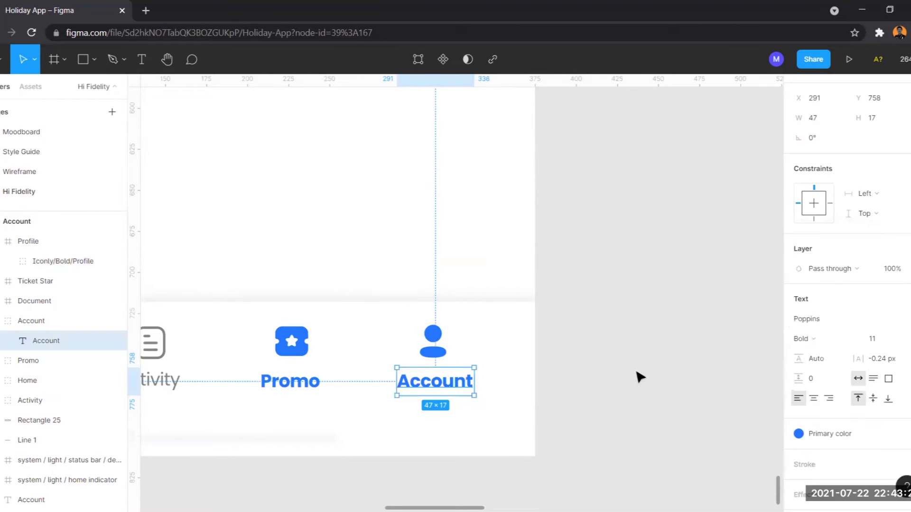
pyautogui.click(518, 431)
# Step: Set the Promo label to Regular weight with the Caption grey colour style
pyautogui.hscroll(-4, 456, 427)
pyautogui.doubleClick(479, 394)
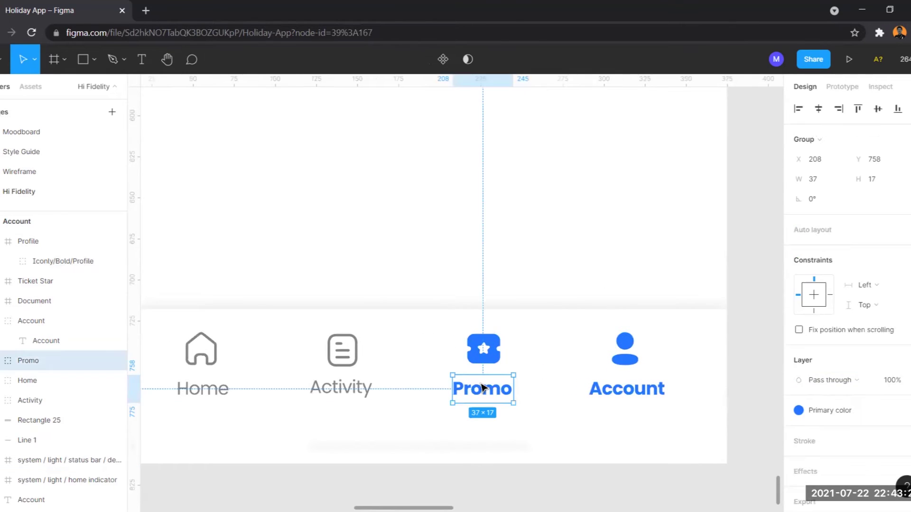
pyautogui.click(824, 372)
pyautogui.press('Up')
pyautogui.press('Up')
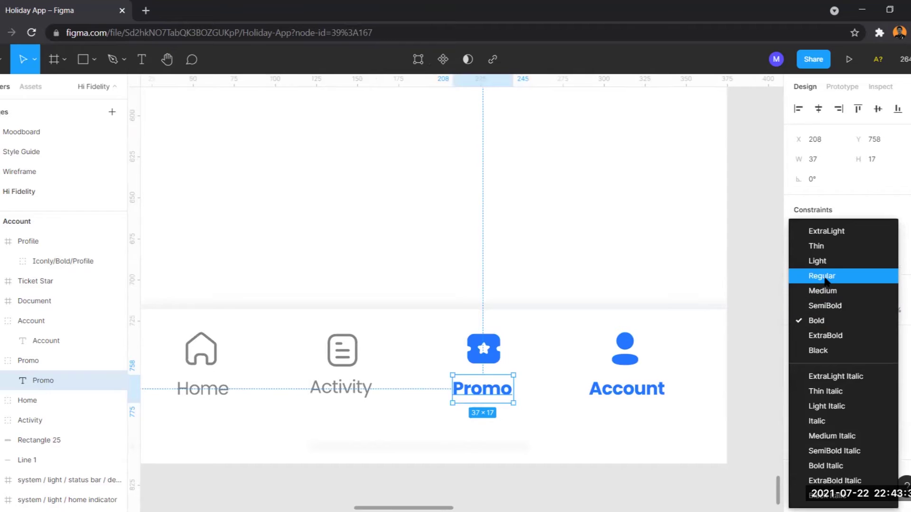
pyautogui.press('Return')
pyautogui.click(816, 475)
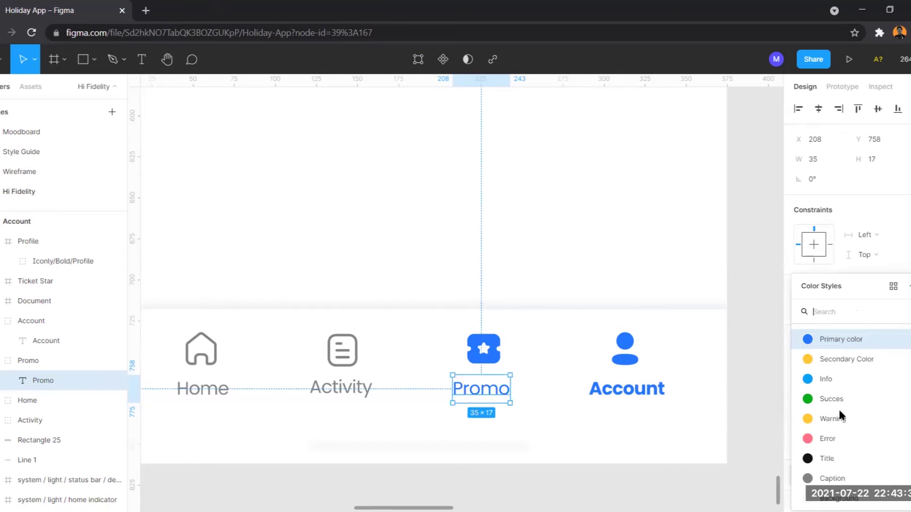
pyautogui.click(854, 479)
# Step: Turn the Promo ticket icon into a Caption-grey outline with no fill
pyautogui.click(495, 359)
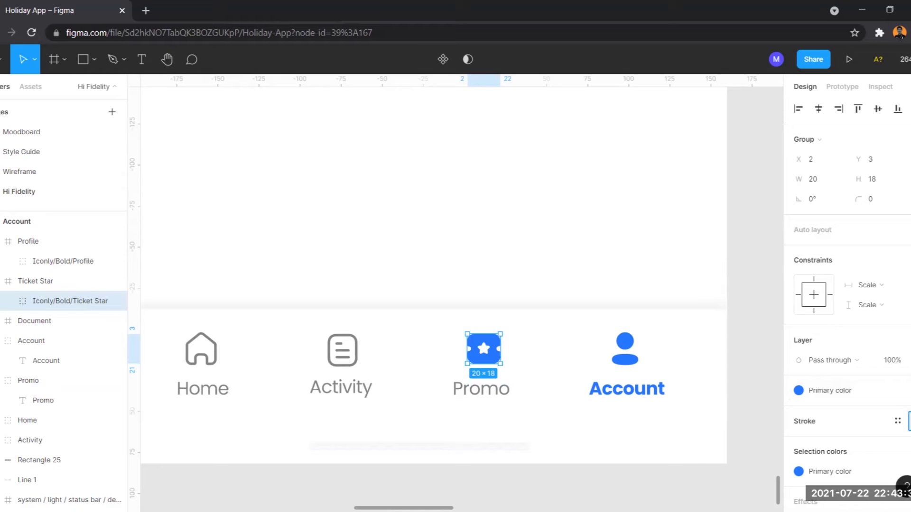
pyautogui.click(908, 421)
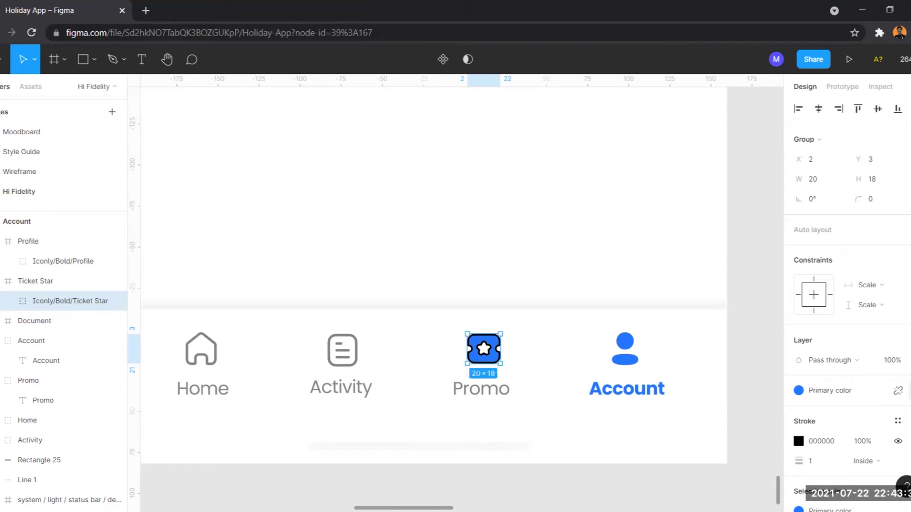
pyautogui.click(908, 390)
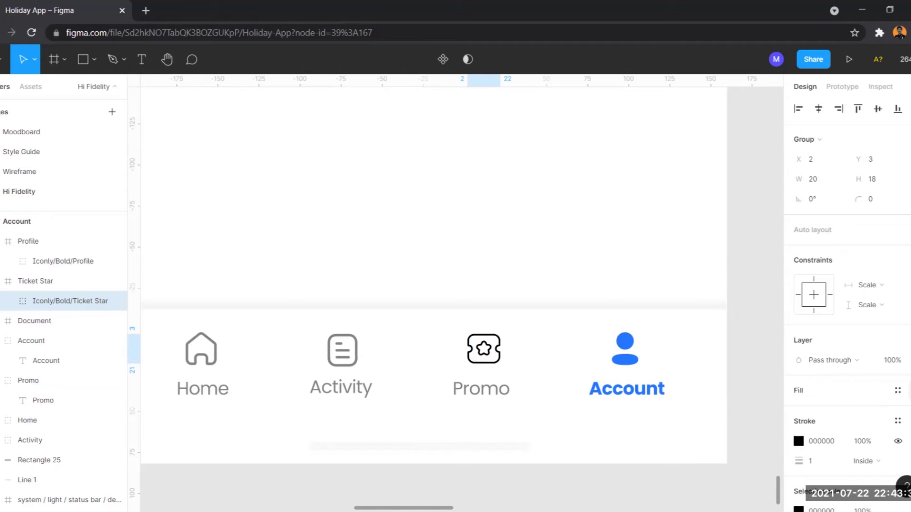
pyautogui.click(897, 421)
pyautogui.click(835, 478)
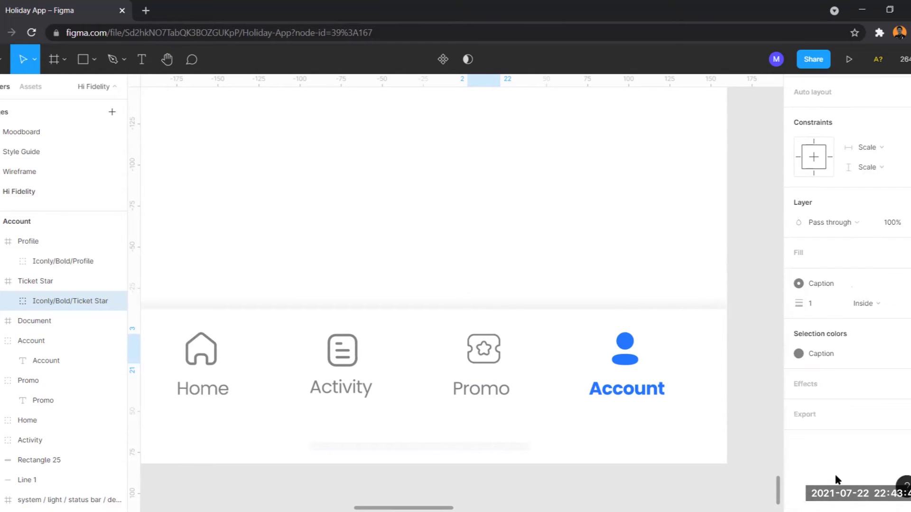
pyautogui.click(485, 260)
pyautogui.scroll(-5, 488, 261)
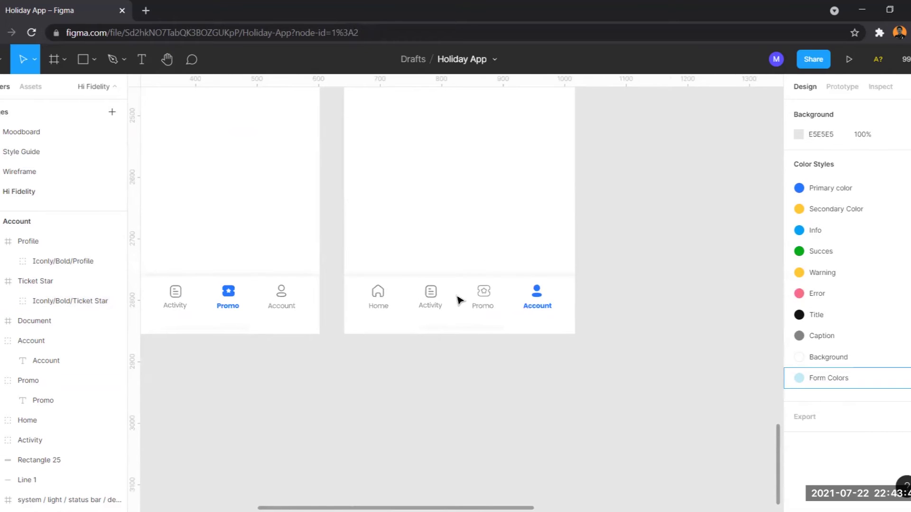
pyautogui.scroll(-3, 397, 322)
pyautogui.scroll(1, 386, 292)
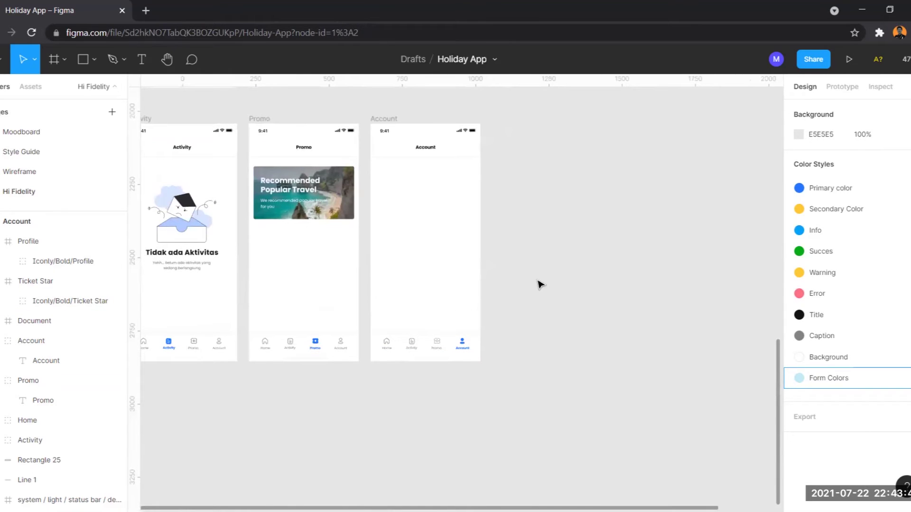
pyautogui.scroll(1, 382, 204)
pyautogui.hscroll(1, 382, 204)
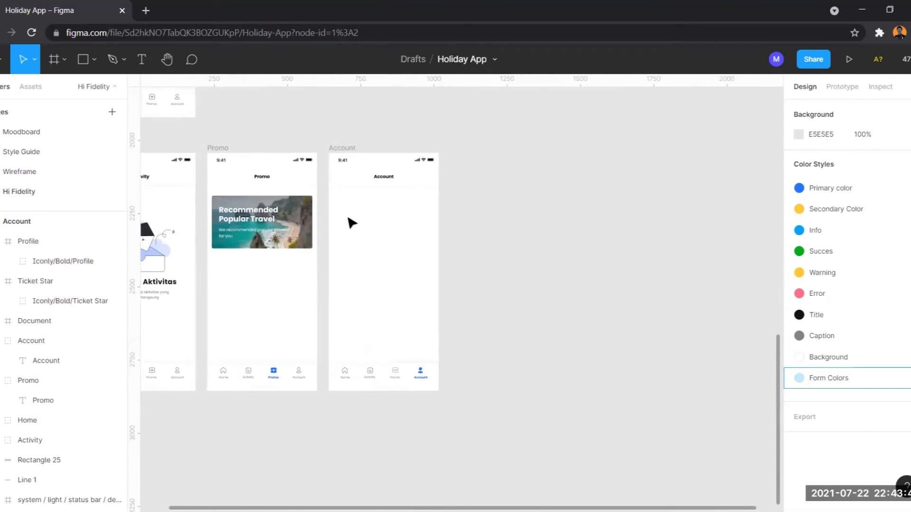
pyautogui.scroll(5, 357, 221)
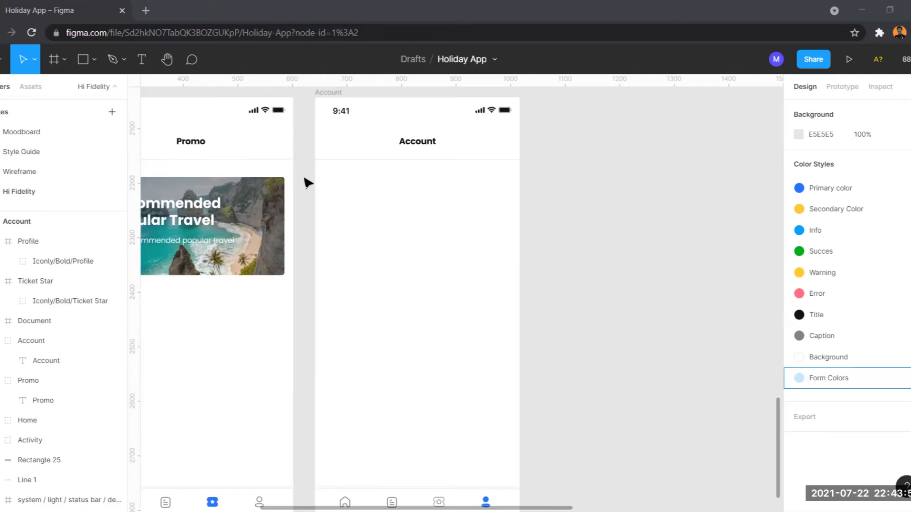
# Step: Draw a 70×70 circle below the Account header
pyautogui.press('o')
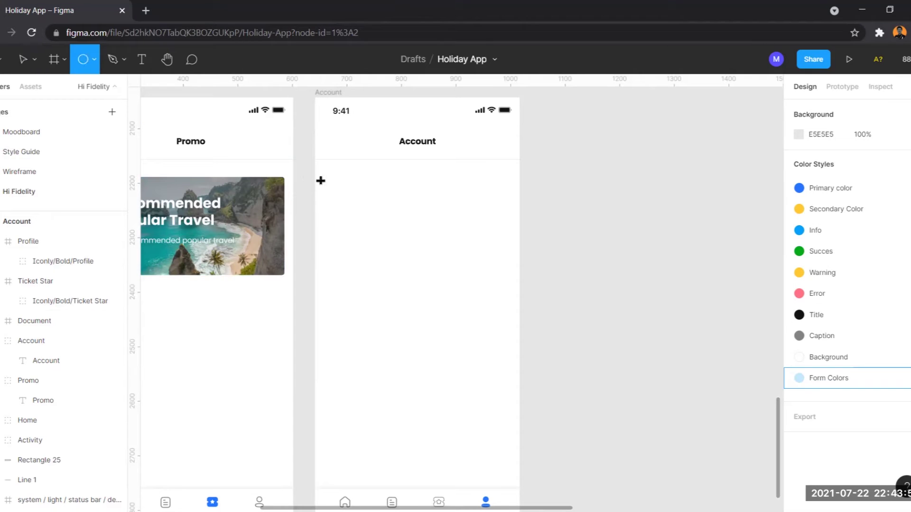
pyautogui.moveTo(325, 183); pyautogui.dragTo(359, 214)
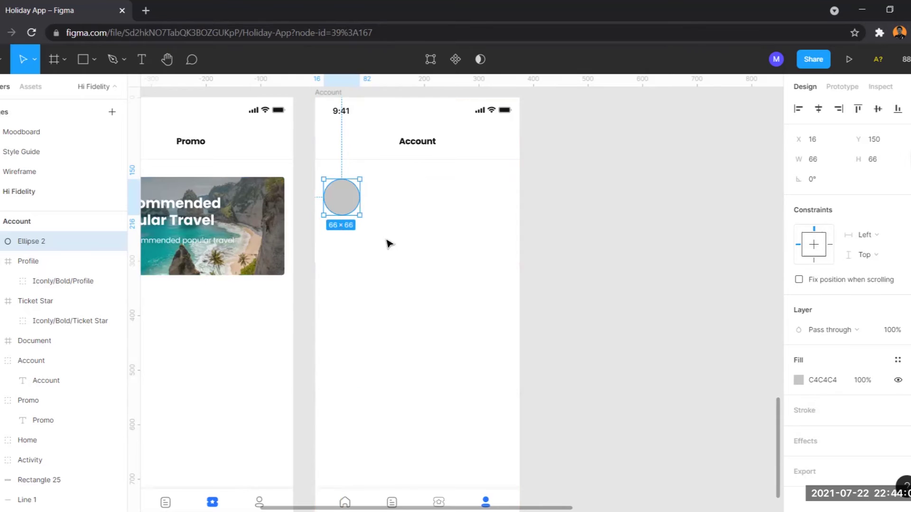
pyautogui.click(270, 244)
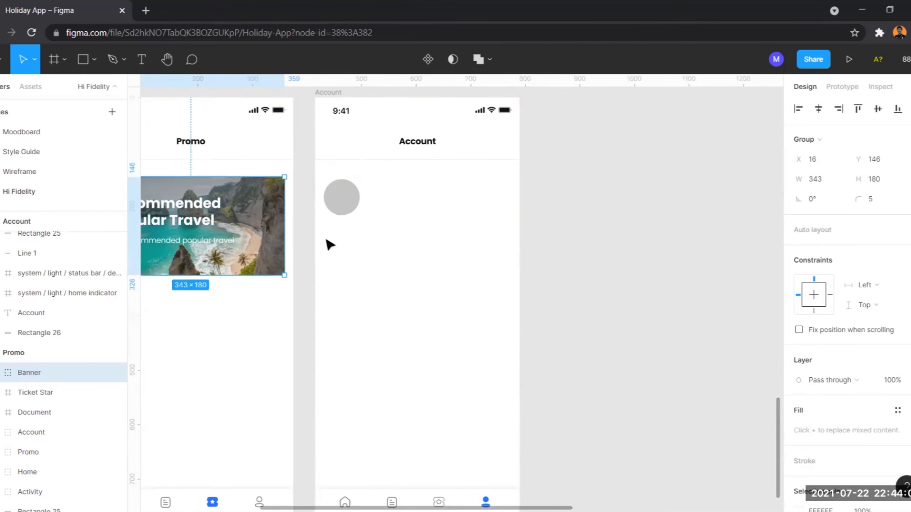
pyautogui.click(338, 203)
pyautogui.click(876, 158)
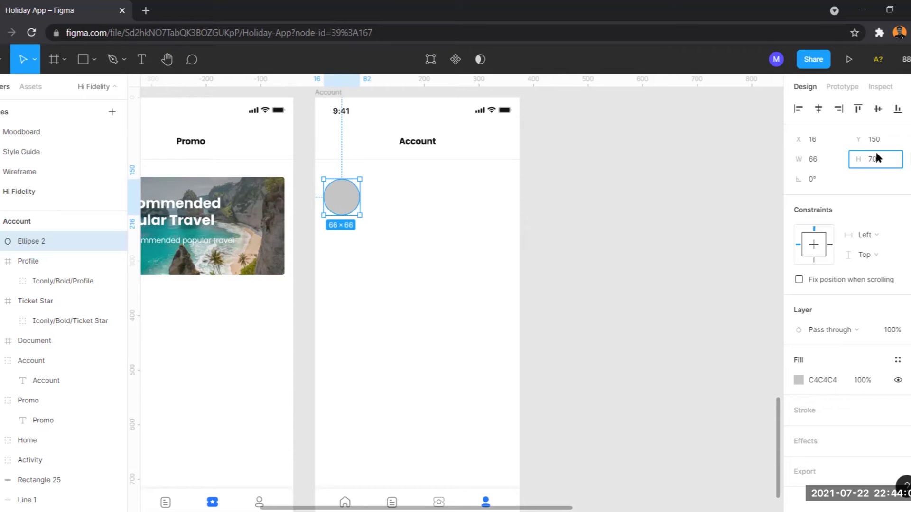
pyautogui.press('Return')
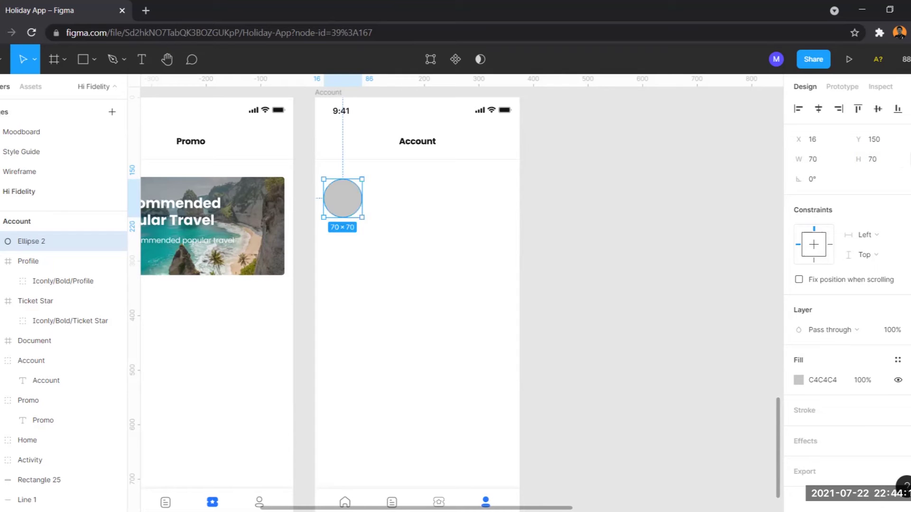
# Step: Nudge the circle up 12 px to sit at X 16, Y 138
pyautogui.press('alt')
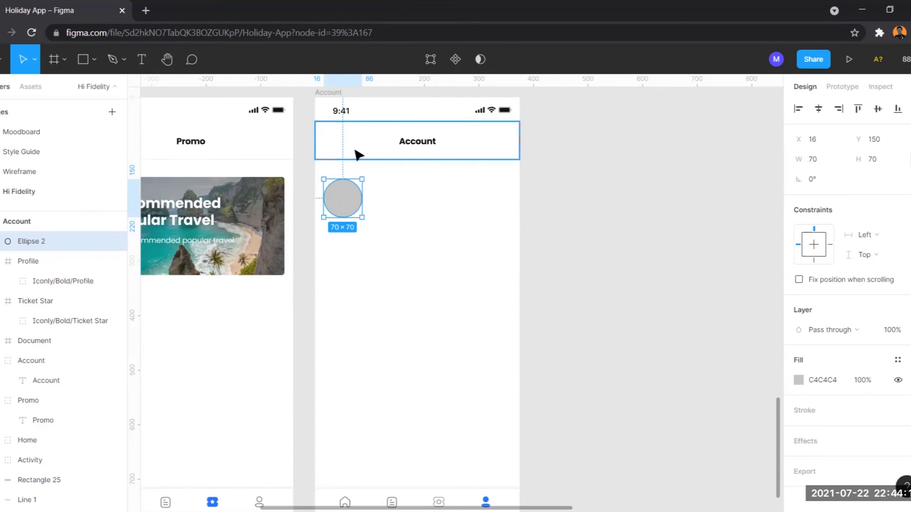
pyautogui.hotkey('shift', 'Up')
pyautogui.press('Up')
pyautogui.press('Up')
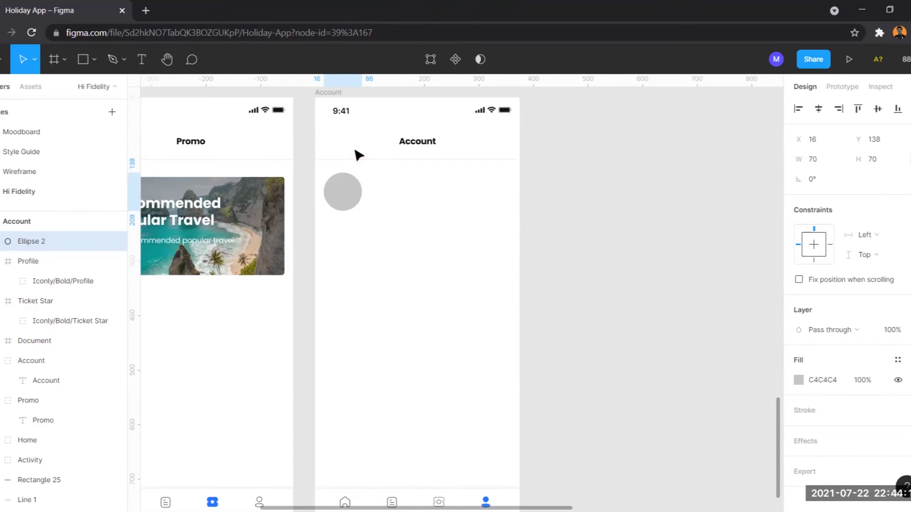
pyautogui.click(472, 295)
# Step: Add a text label with the user's full name beside the avatar circle
pyautogui.scroll(3, 378, 193)
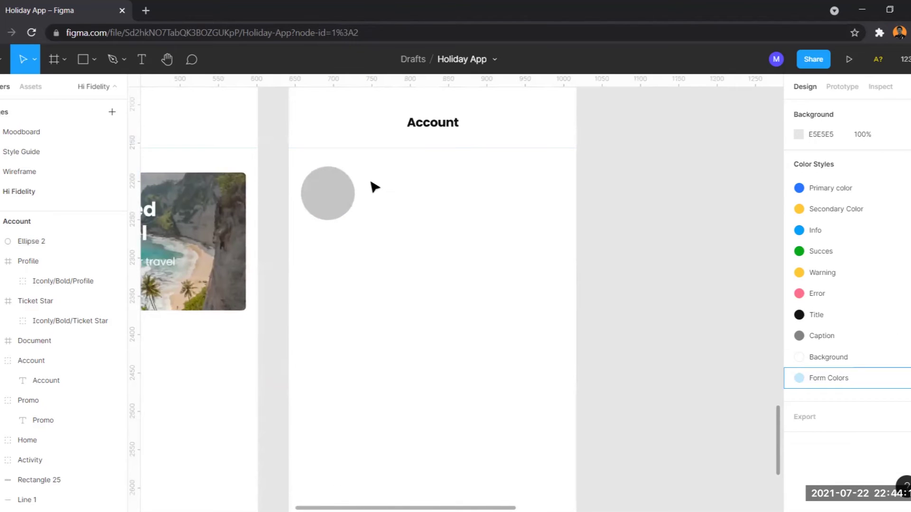
pyautogui.press('t')
pyautogui.click(369, 176)
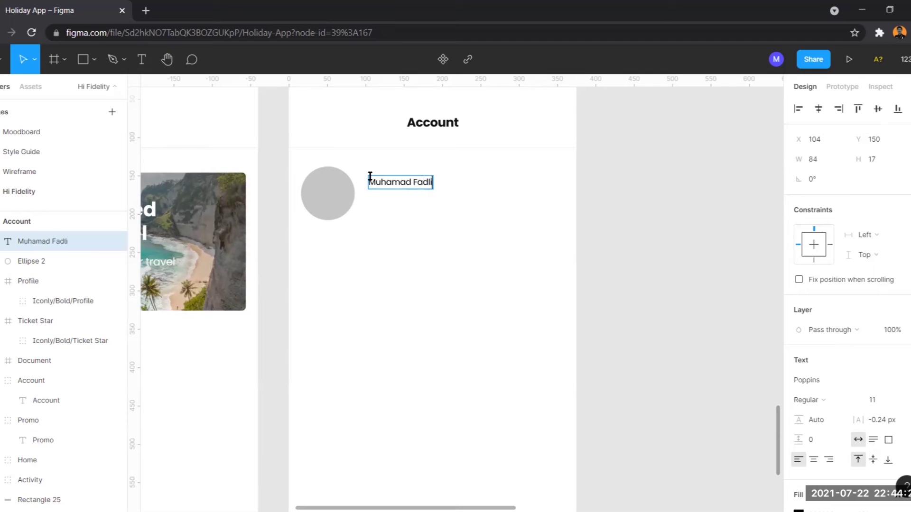
pyautogui.press('Escape')
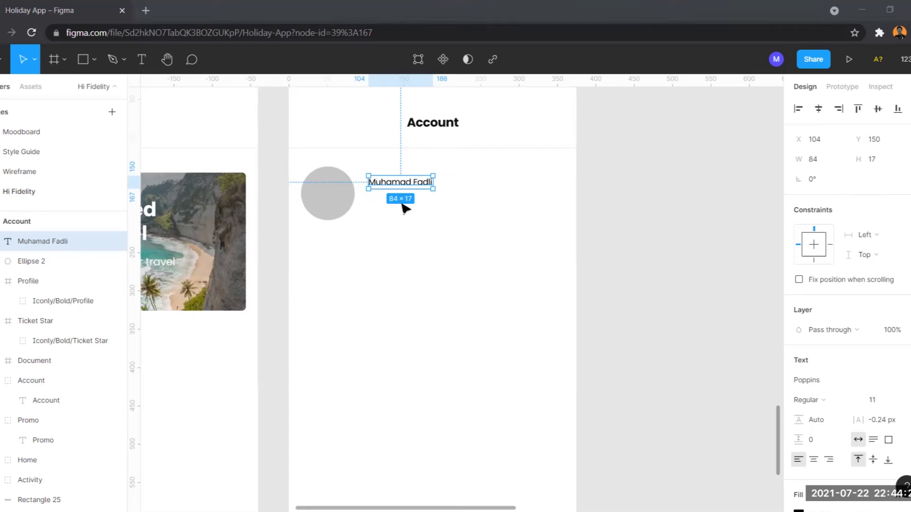
# Step: Style the name as Poppins Bold 14 with the Title colour and adjust its position
pyautogui.click(894, 405)
pyautogui.write('14')
pyautogui.press('Return')
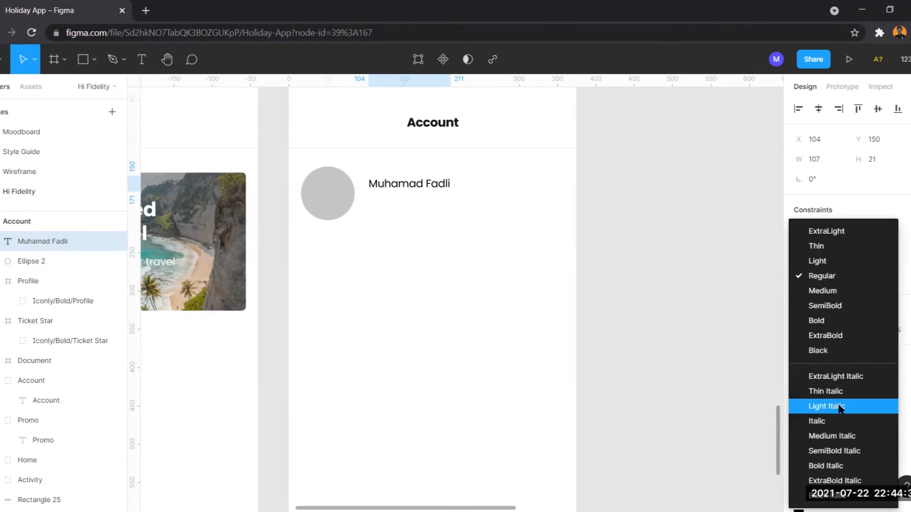
pyautogui.click(810, 400)
pyautogui.click(816, 321)
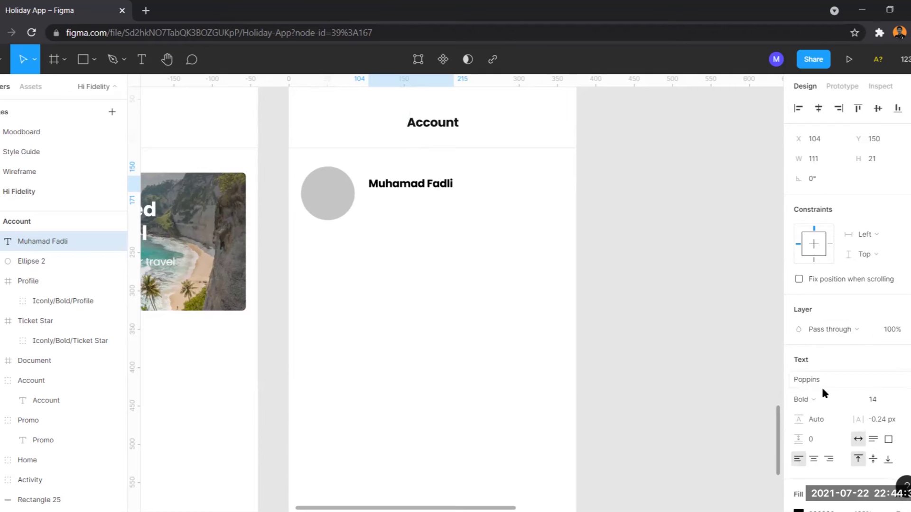
pyautogui.scroll(-2, 874, 434)
pyautogui.click(897, 433)
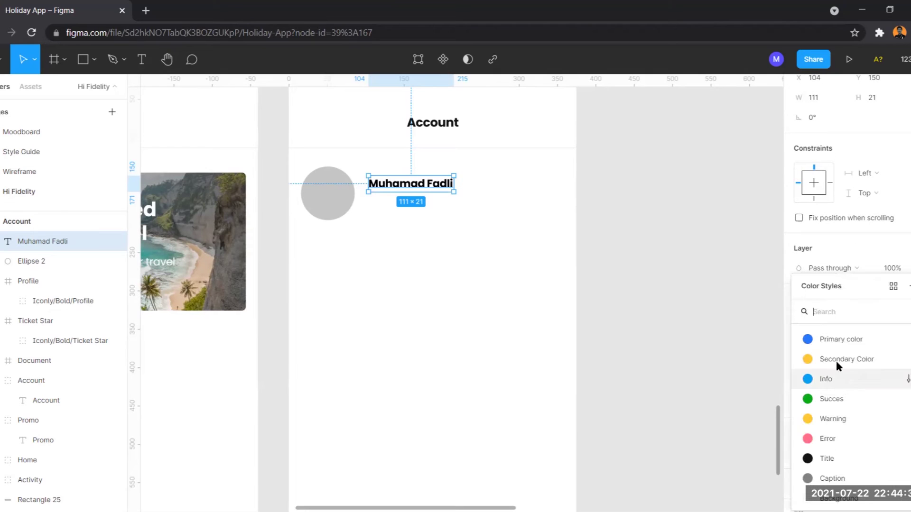
pyautogui.click(830, 460)
pyautogui.click(387, 186)
pyautogui.moveTo(398, 187); pyautogui.dragTo(392, 188)
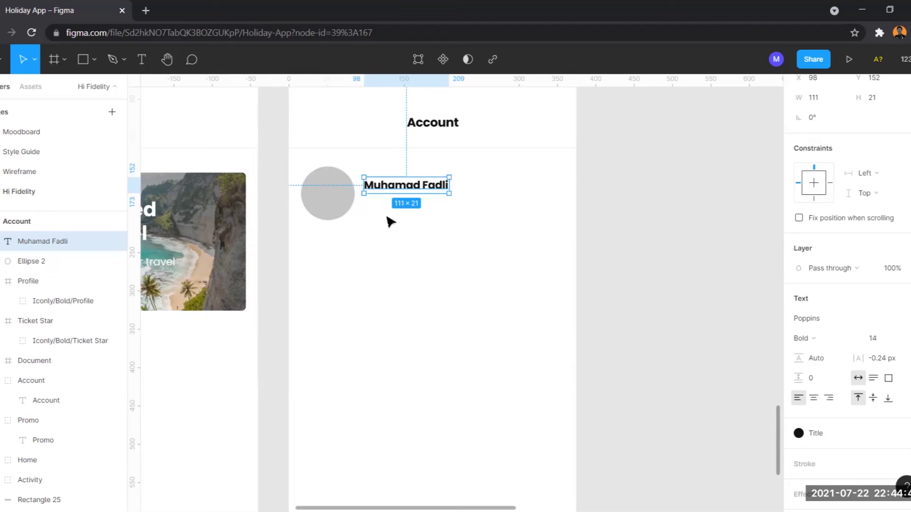
# Step: Duplicate the name text and move the copy just below it
pyautogui.hotkey('ctrl', 'd')
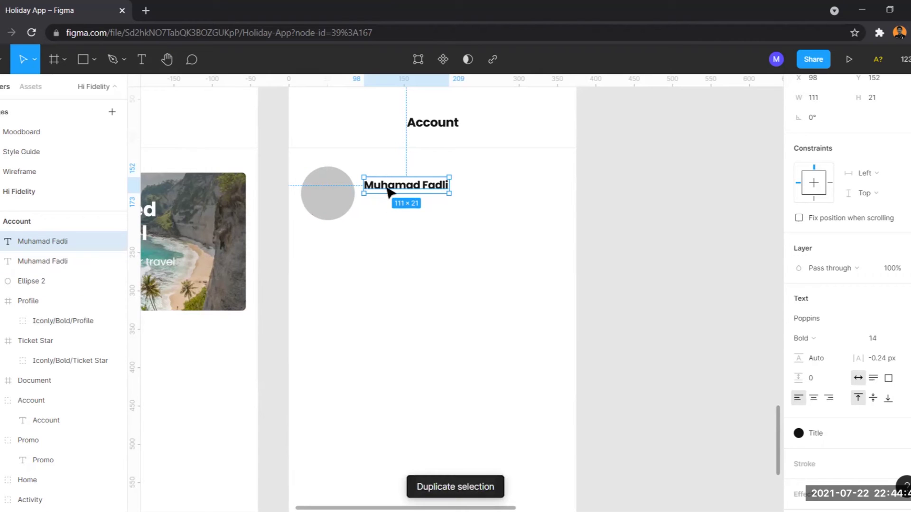
pyautogui.moveTo(389, 188); pyautogui.dragTo(390, 204)
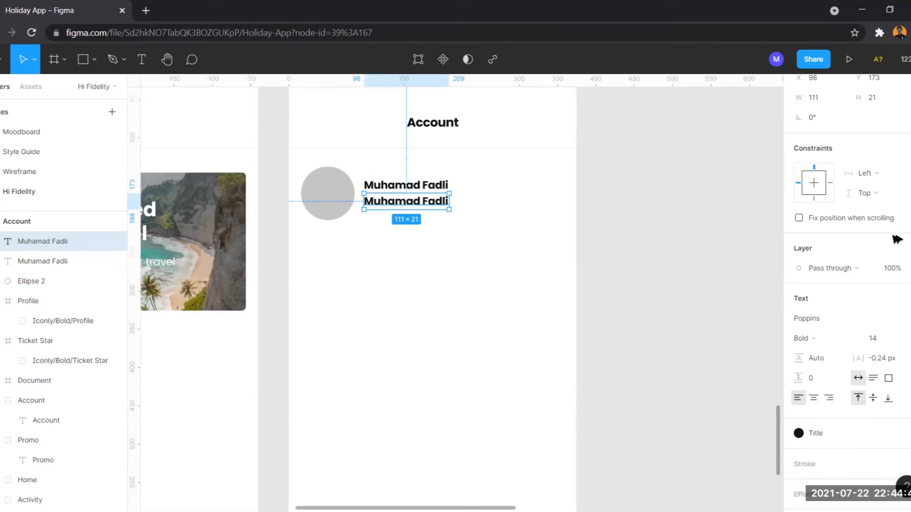
pyautogui.press('Down')
pyautogui.press('Down')
pyautogui.press('Down')
pyautogui.press('Down')
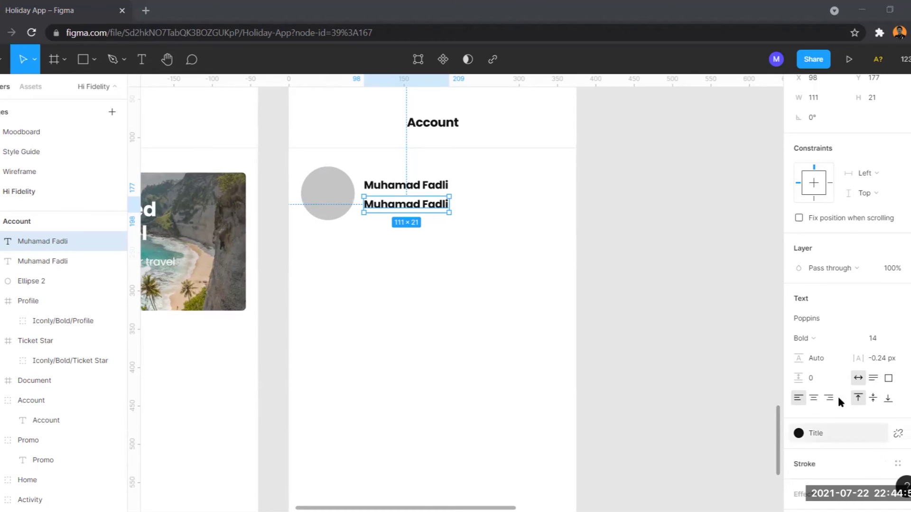
# Step: Set the copy to size 12, Regular weight, with the Caption colour style
pyautogui.click(875, 338)
pyautogui.write('12')
pyautogui.press('Return')
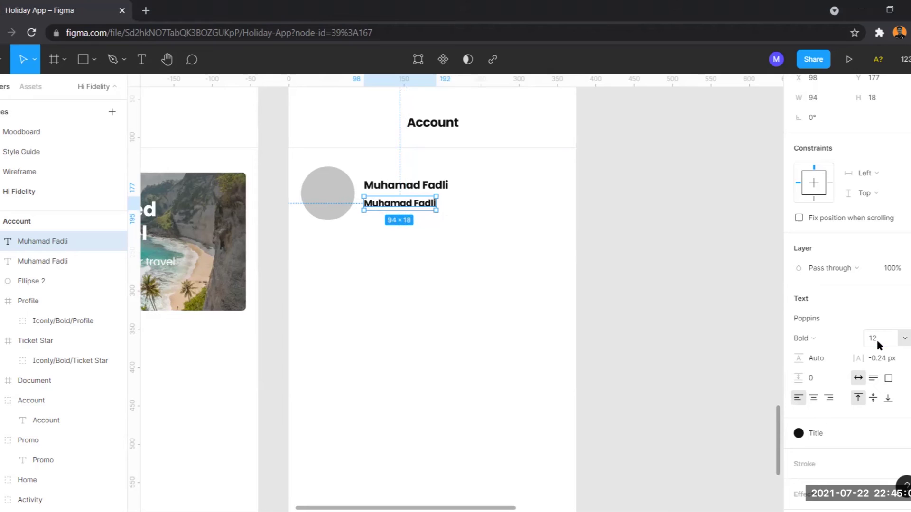
pyautogui.click(805, 338)
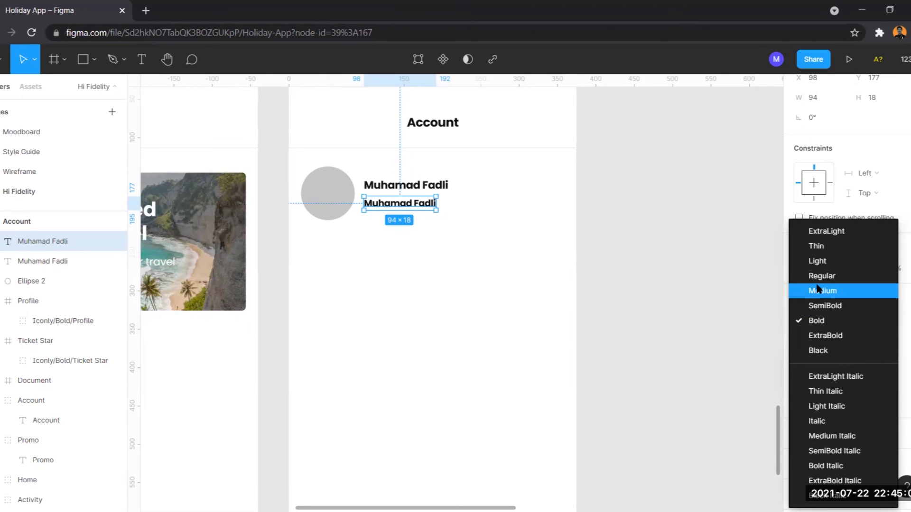
pyautogui.click(817, 289)
pyautogui.click(827, 431)
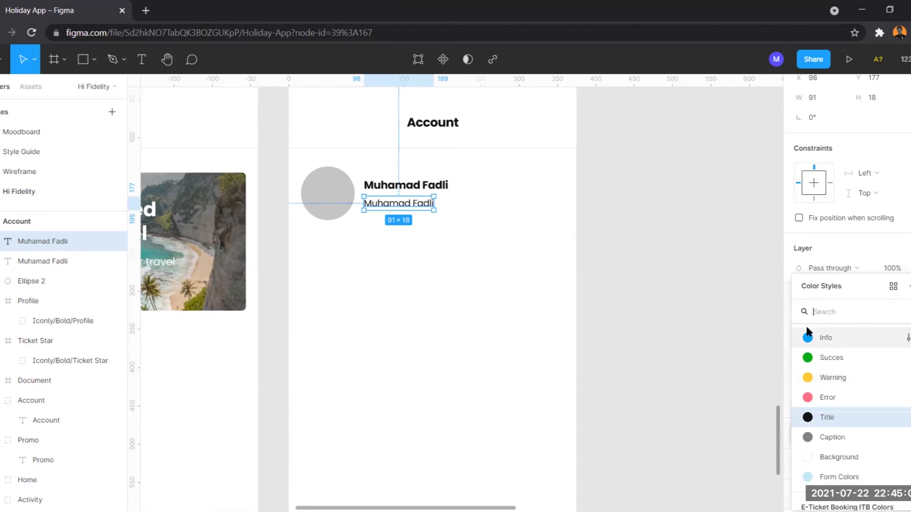
pyautogui.click(829, 438)
# Step: Replace the copy's text with the user's email address
pyautogui.doubleClick(409, 203)
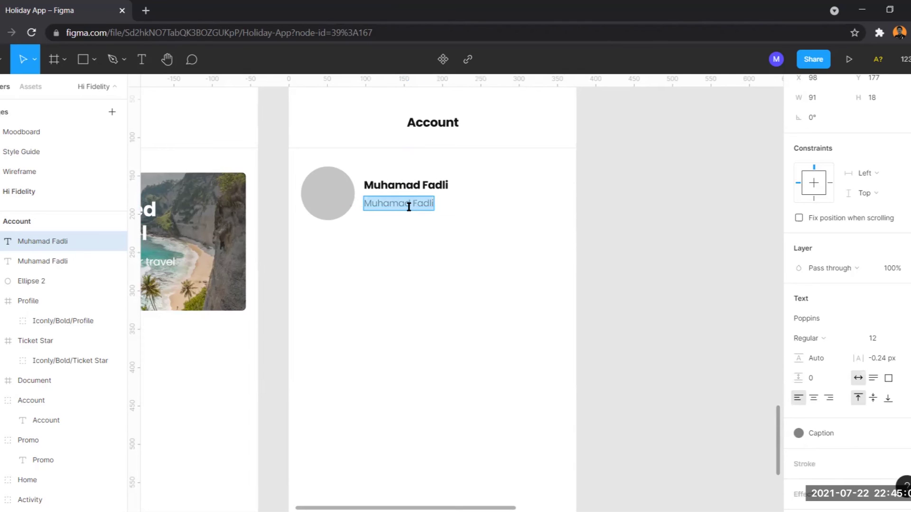
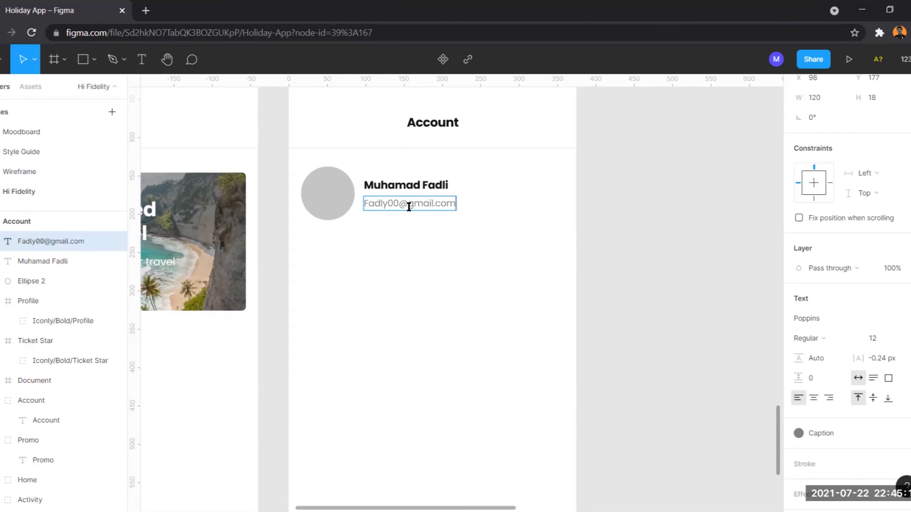
pyautogui.press('Escape')
pyautogui.press('Escape')
# Step: Launch the Unsplash plugin on the avatar circle and search for 'man'
pyautogui.click(334, 199)
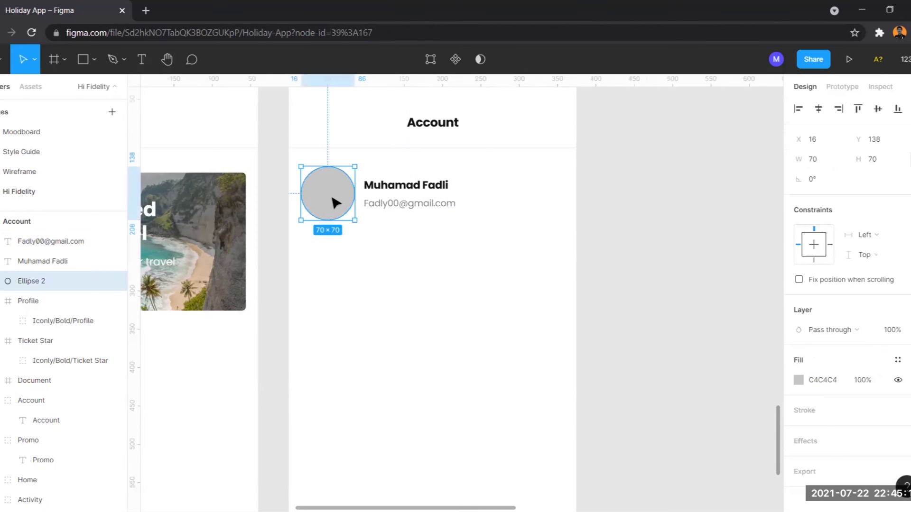
pyautogui.rightClick(331, 199)
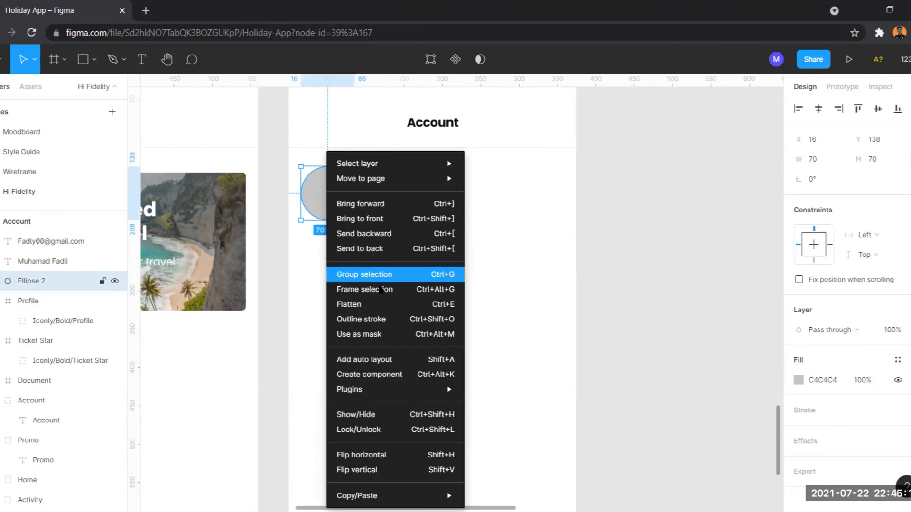
pyautogui.moveTo(393, 390)
pyautogui.moveTo(503, 425)
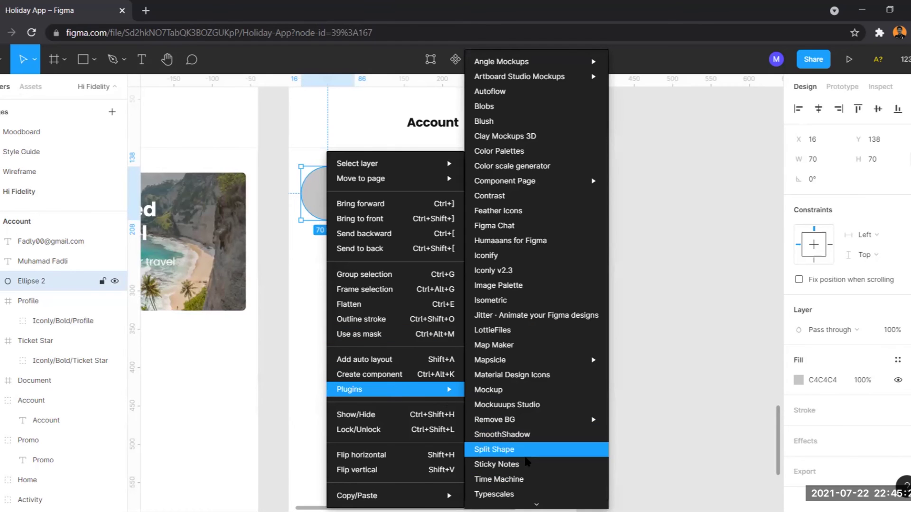
pyautogui.scroll(-2, 498, 462)
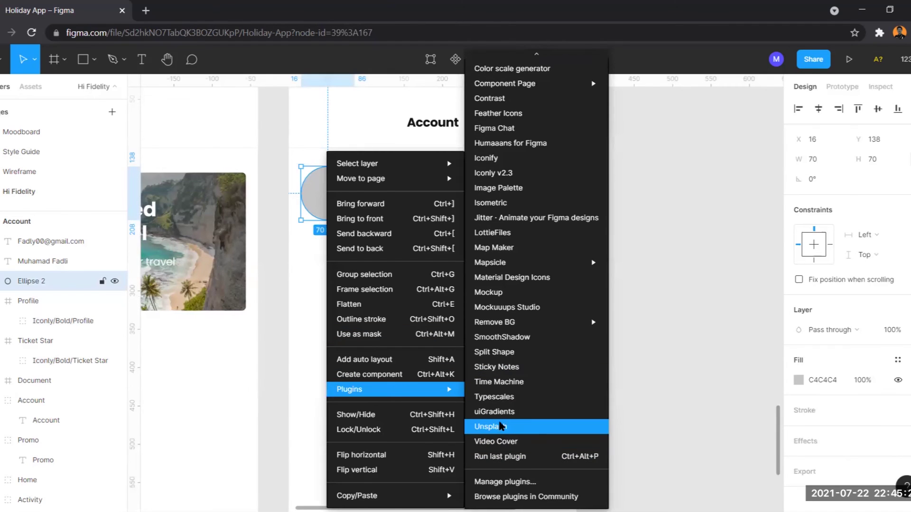
pyautogui.click(499, 426)
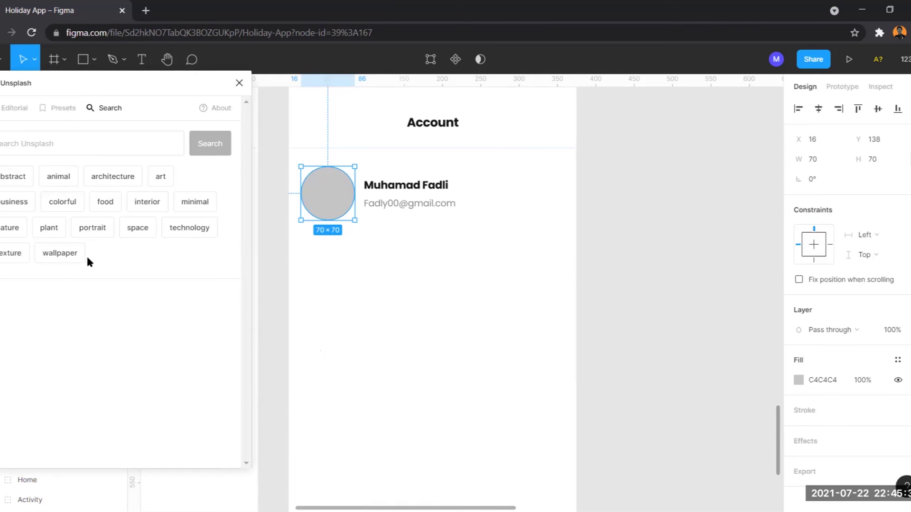
pyautogui.click(47, 149)
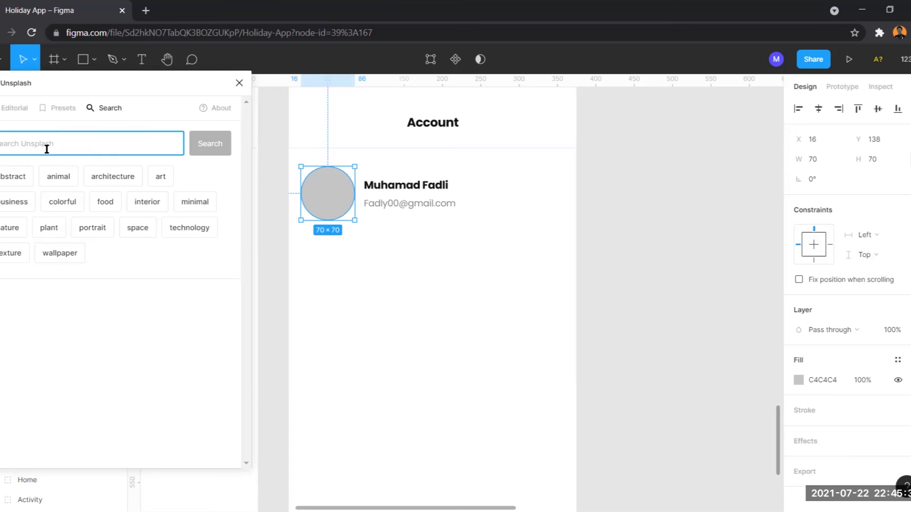
pyautogui.write('man')
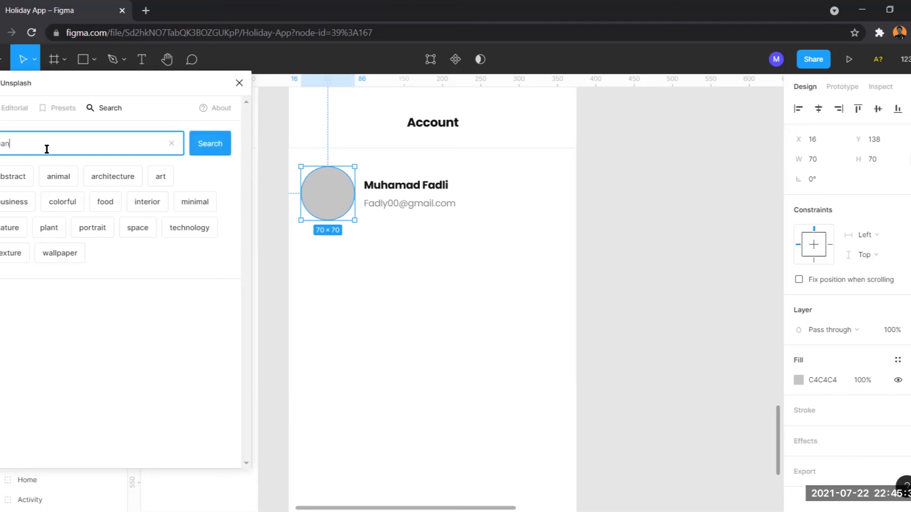
pyautogui.press('Return')
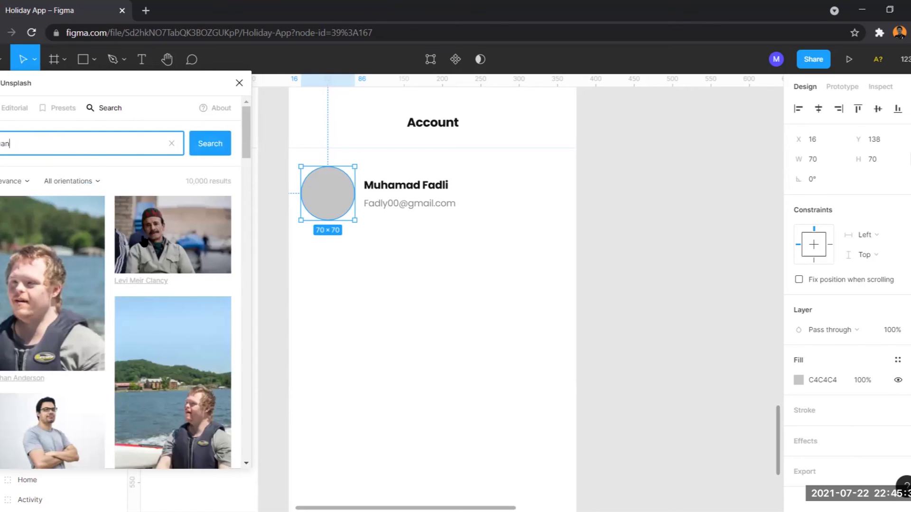
# Step: Fill the circle with the smiling man's portrait after trying a darker one, then close Unsplash
pyautogui.scroll(-5, 160, 254)
pyautogui.scroll(-4, 161, 254)
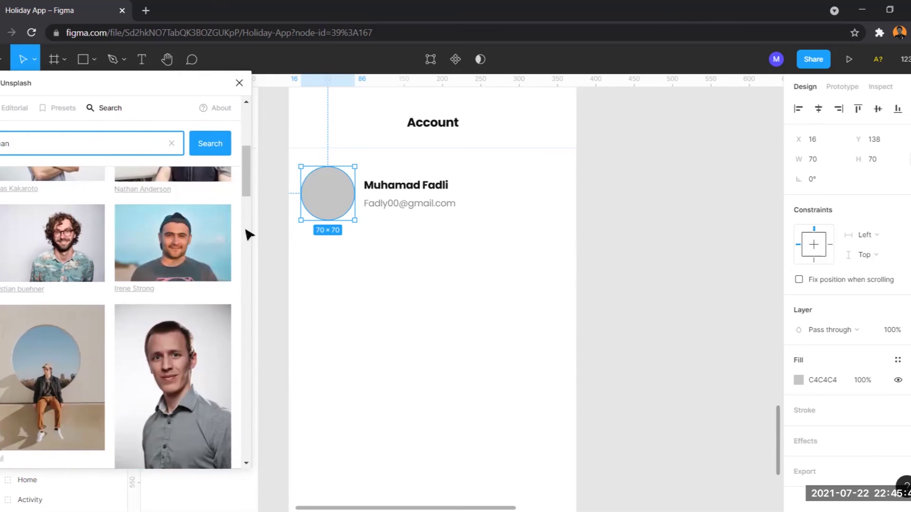
pyautogui.click(150, 237)
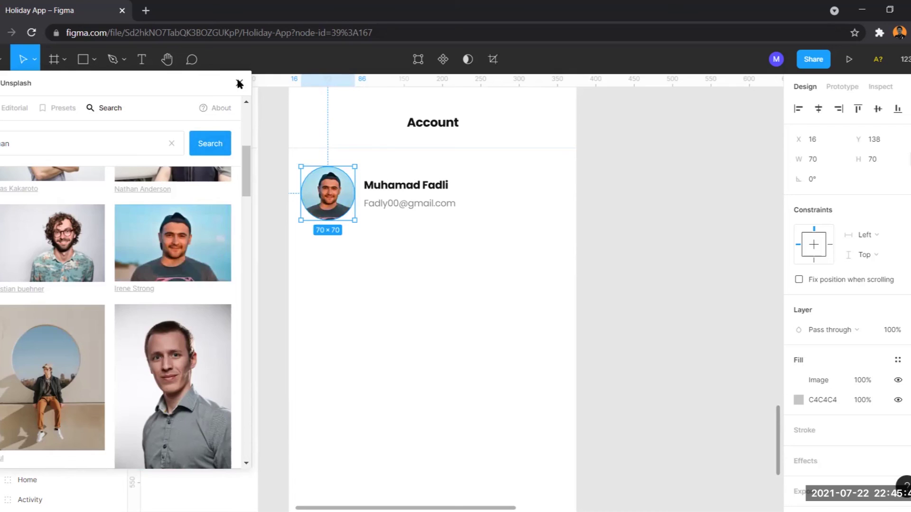
pyautogui.scroll(-5, 148, 280)
pyautogui.scroll(-10, 147, 280)
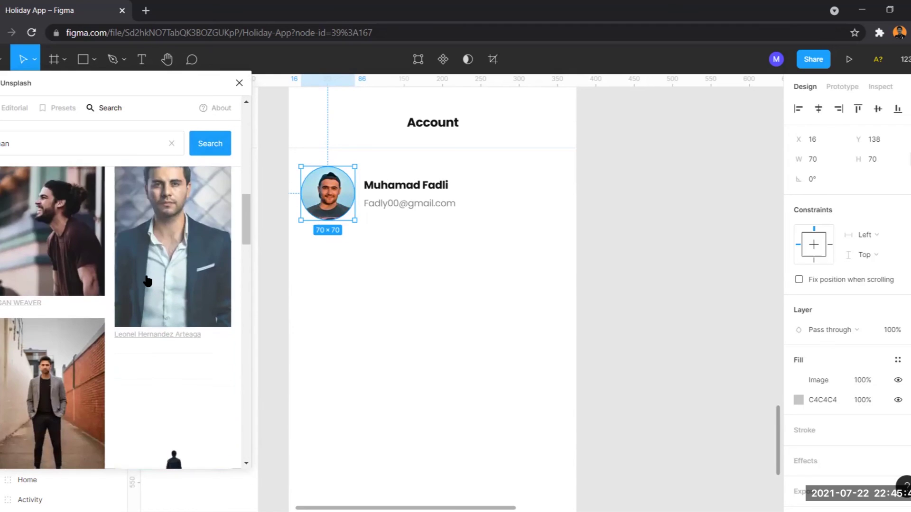
pyautogui.scroll(-7, 145, 280)
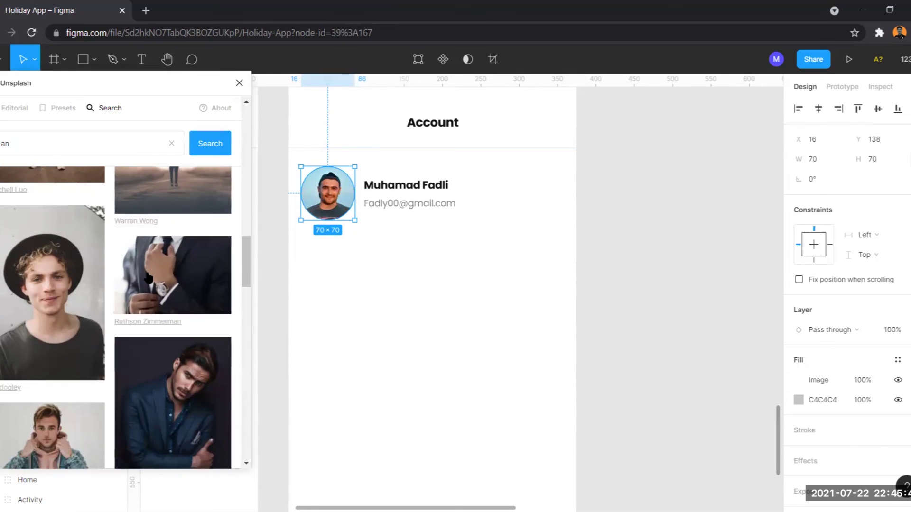
pyautogui.click(197, 322)
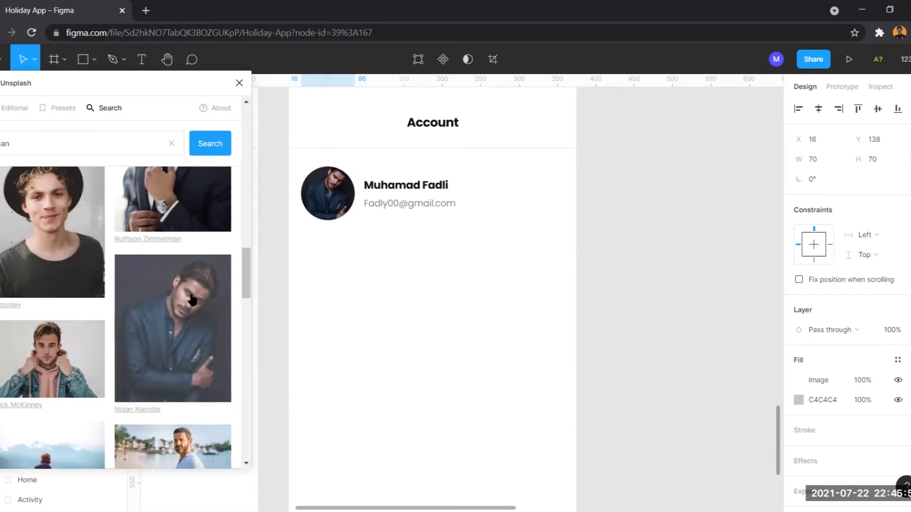
pyautogui.scroll(12, 207, 275)
pyautogui.scroll(1, 330, 201)
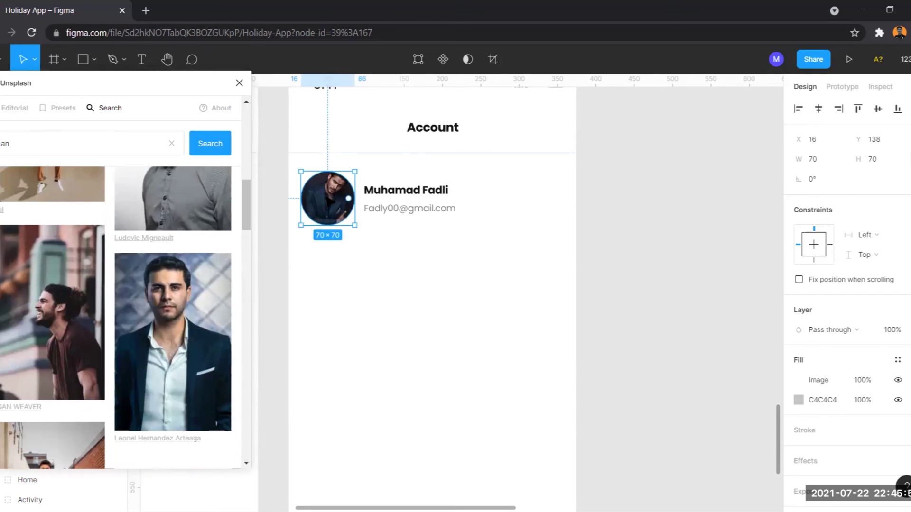
pyautogui.scroll(3, 328, 201)
pyautogui.scroll(5, 183, 259)
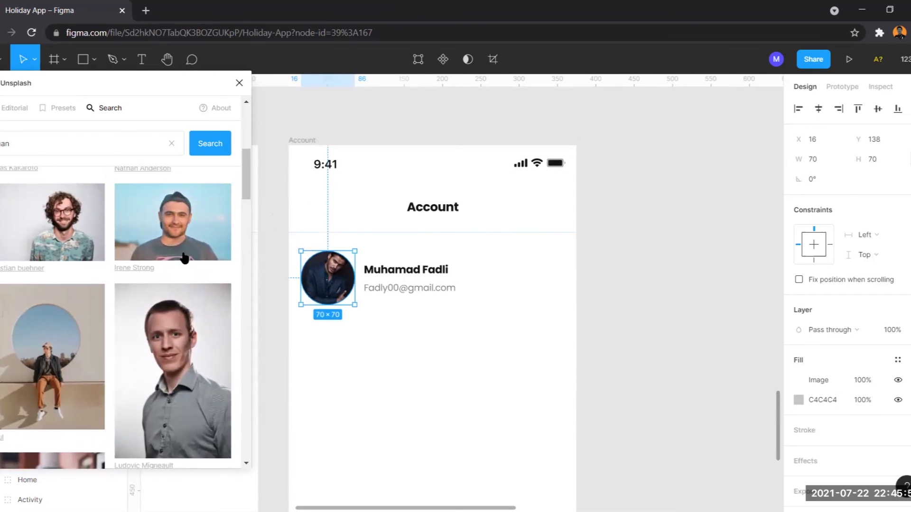
pyautogui.click(184, 259)
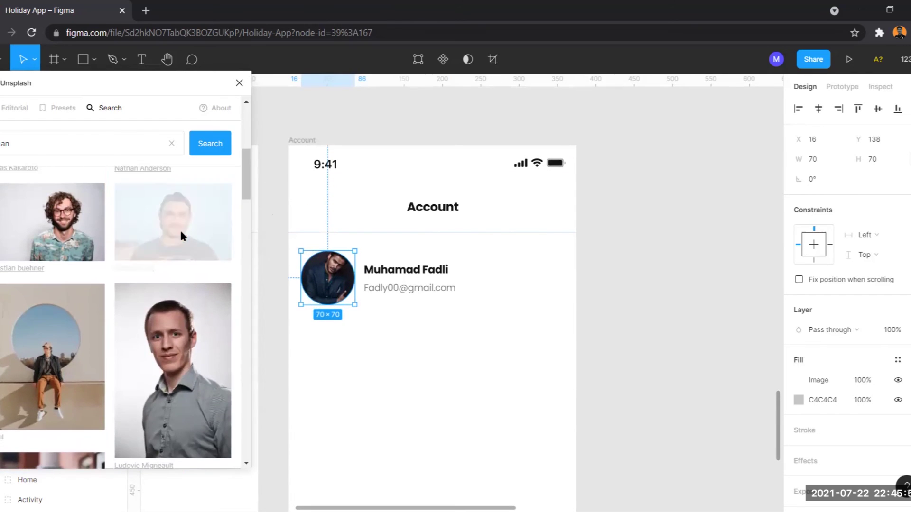
pyautogui.click(240, 84)
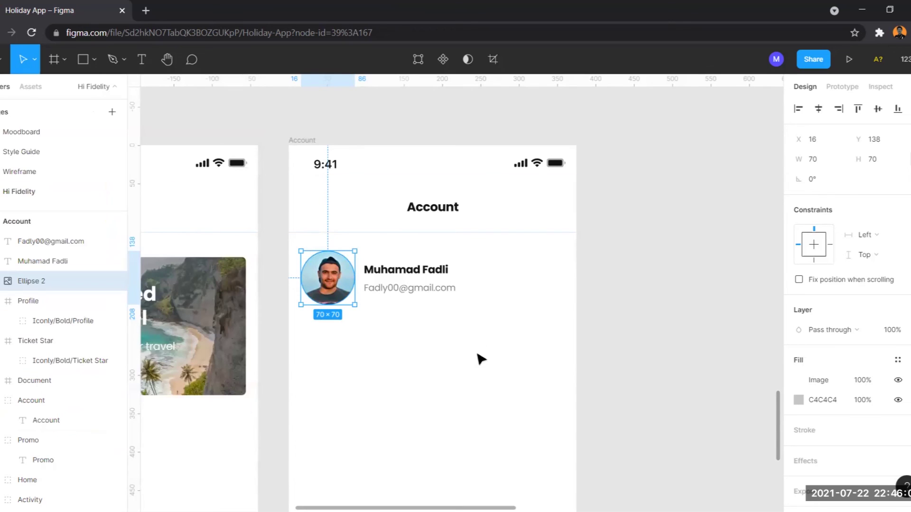